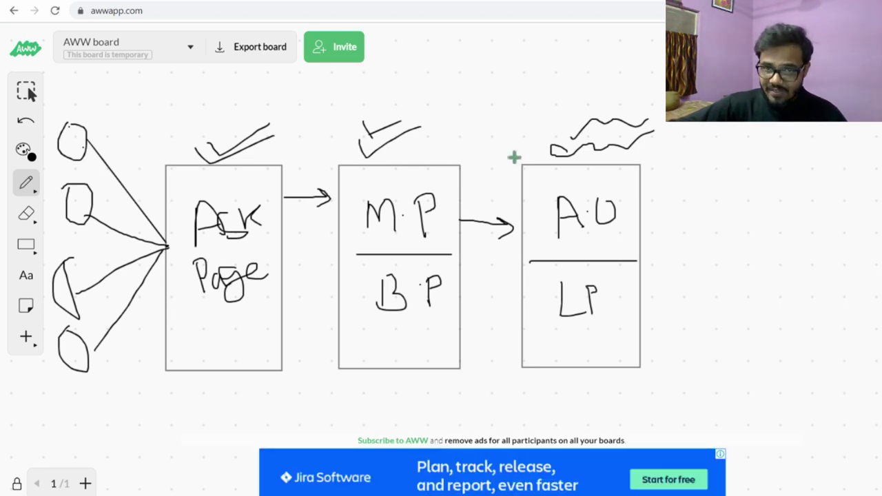
Step: Draw a large freehand check mark across the A.O label in the third box of the diagram
{"action": "mouse_move", "coordinate": [529, 198]}
{"action": "left_mouse_down"}
{"action": "mouse_move", "coordinate": [620, 179]}
{"action": "mouse_move", "coordinate": [660, 160]}
{"action": "left_mouse_up"}
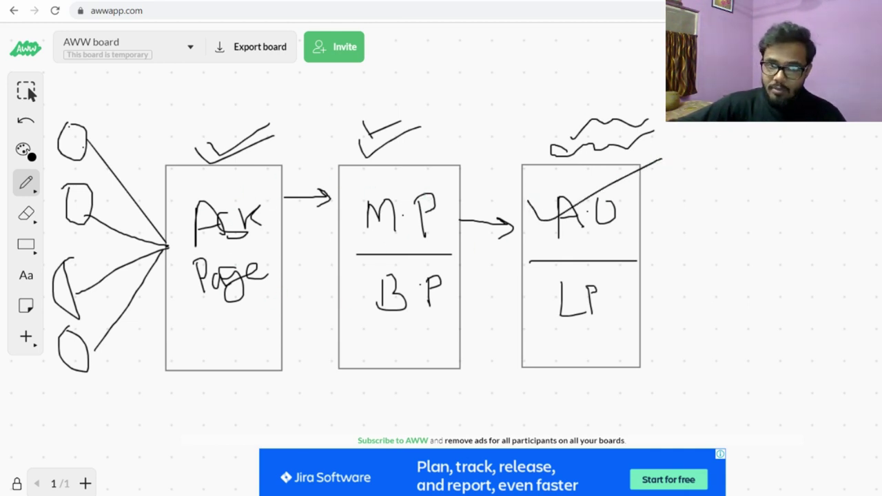
Step: Switch to the Builderall Cheetah editor and look over the Course Ask Page template from its title to the contact form
{"action": "key", "text": "ctrl+Tab"}
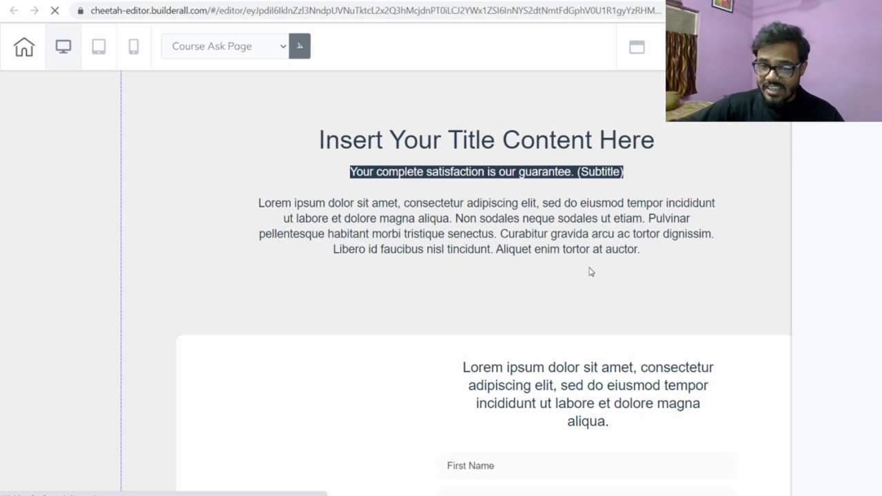
{"action": "scroll", "coordinate": [588, 271], "scroll_direction": "down", "scroll_amount": 4}
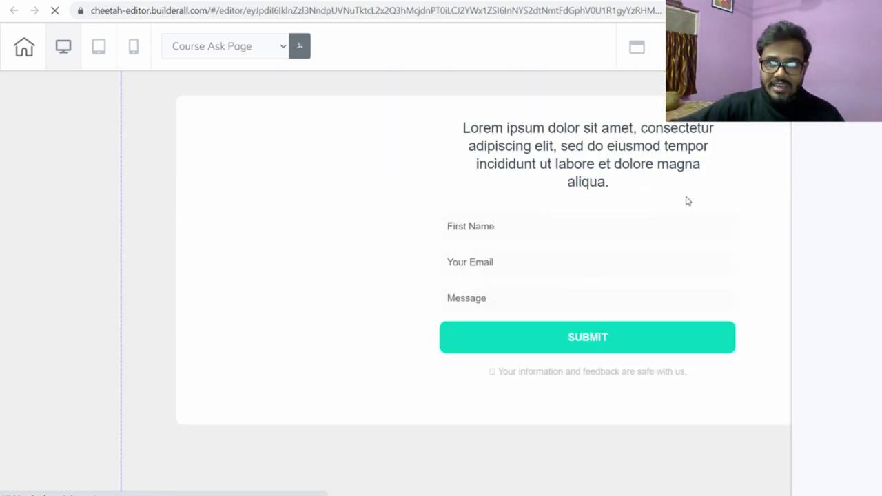
{"action": "scroll", "coordinate": [687, 200], "scroll_direction": "up", "scroll_amount": 4}
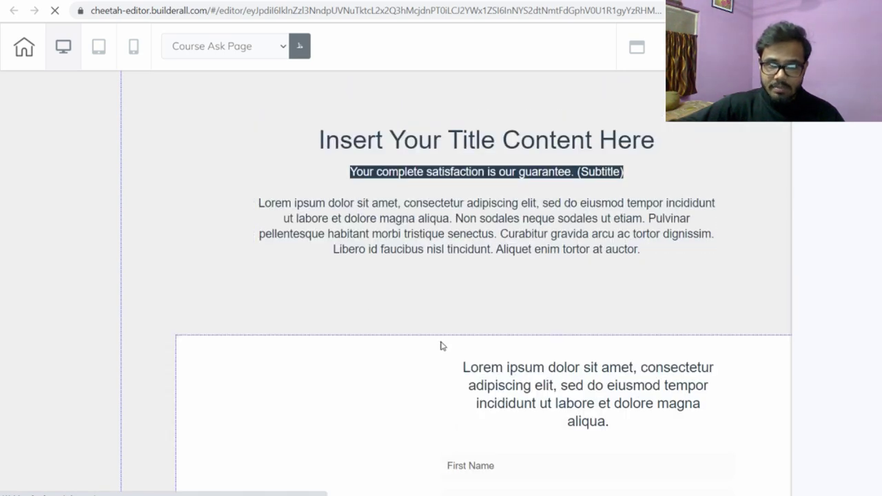
{"action": "scroll", "coordinate": [518, 291], "scroll_direction": "down", "scroll_amount": 3}
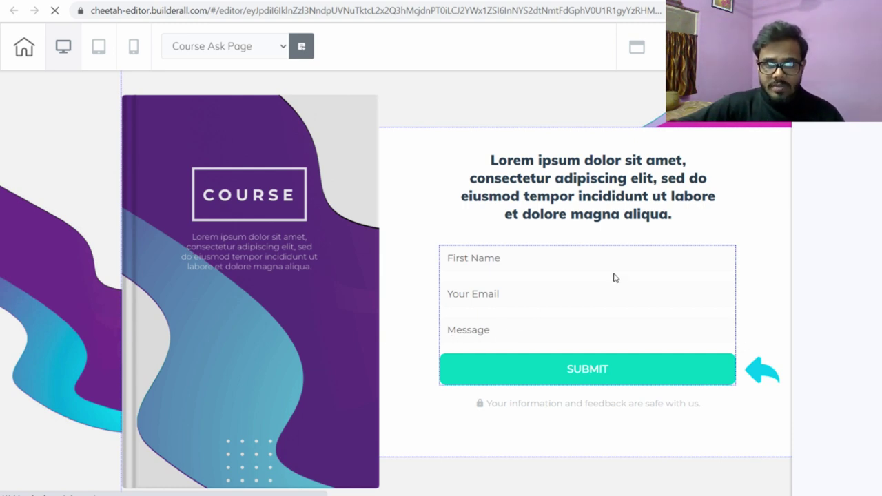
{"action": "scroll", "coordinate": [615, 277], "scroll_direction": "up", "scroll_amount": 3}
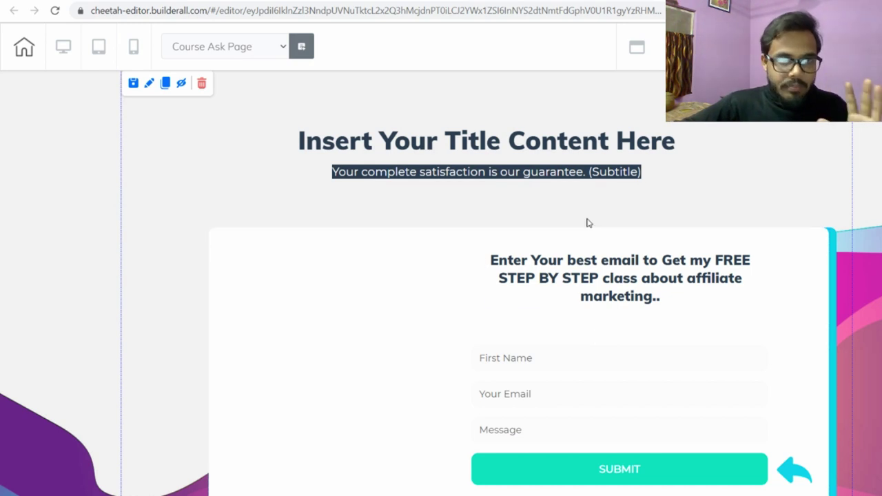
Step: Replace the placeholder page title with "FREE 1 HR MASTERCLASS FOR YOU"
{"action": "left_click", "coordinate": [537, 275]}
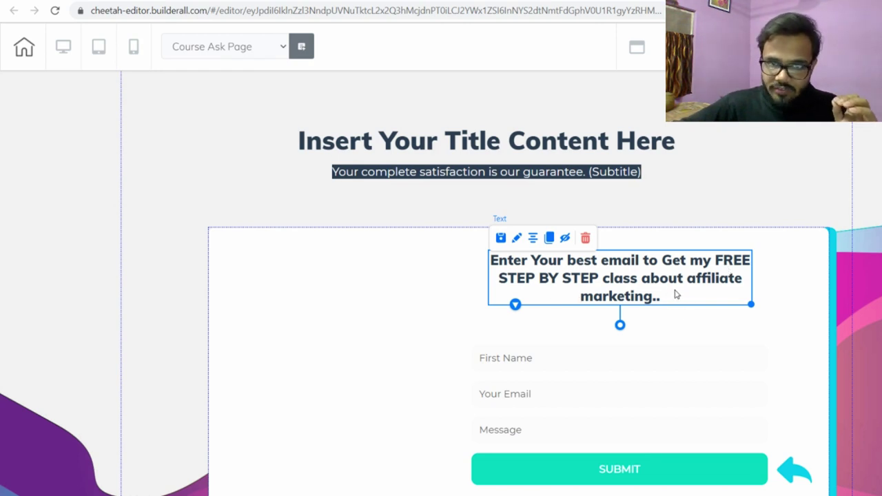
{"action": "double_click", "coordinate": [508, 134]}
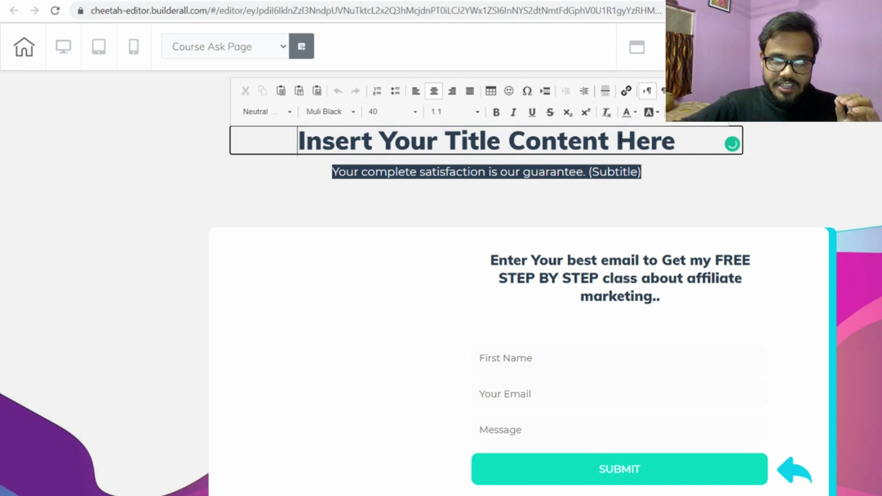
{"action": "left_click_drag", "start_coordinate": [682, 142], "coordinate": [301, 148]}
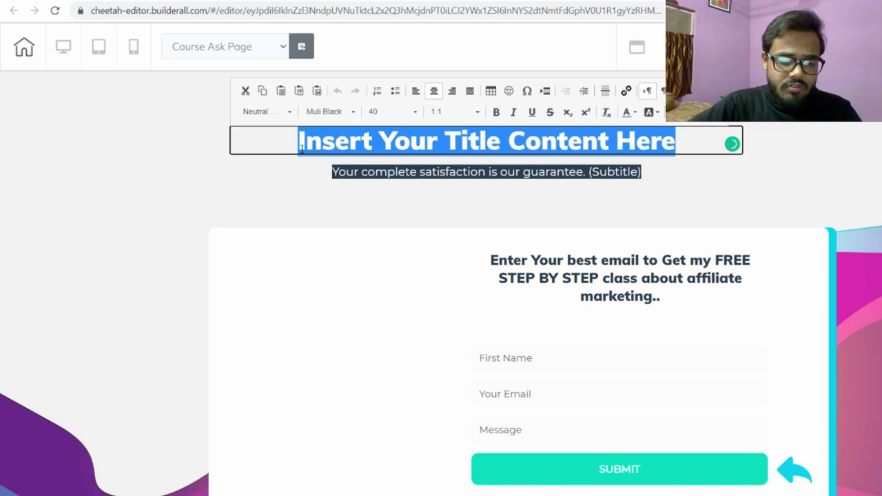
{"action": "type", "text": "FREE 1 H"}
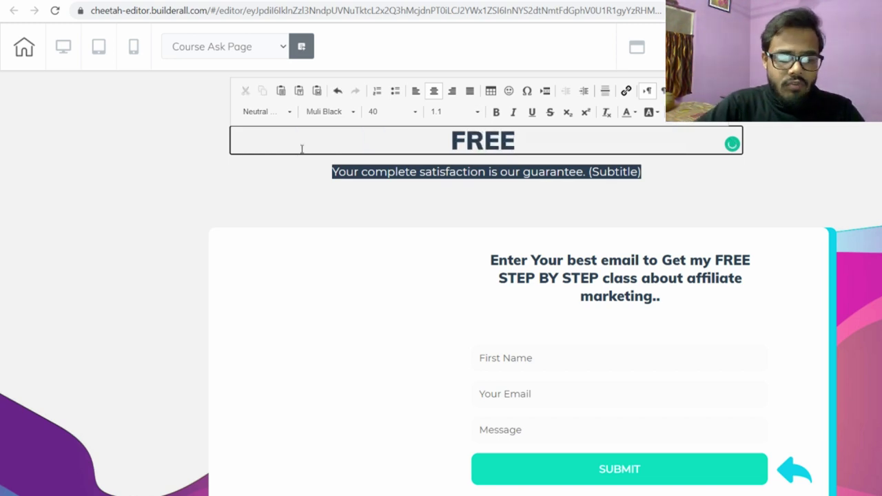
{"action": "type", "text": "R MAS"}
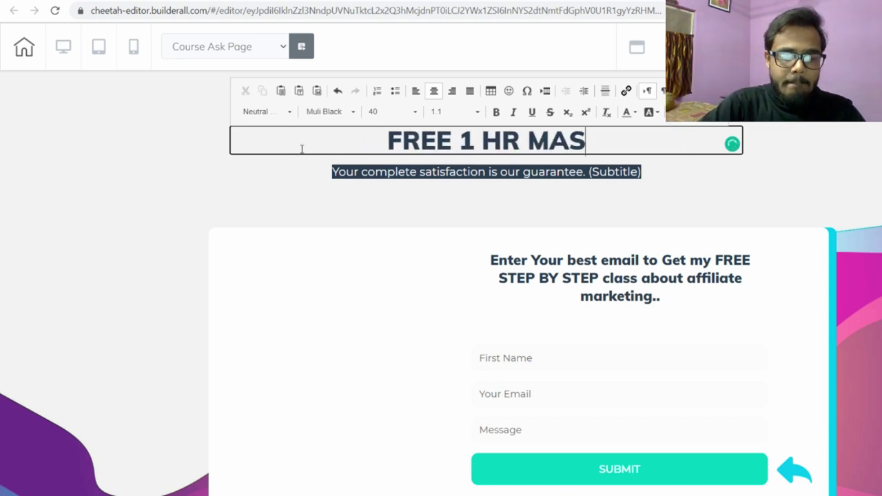
{"action": "type", "text": "TERCLASS FOR Y"}
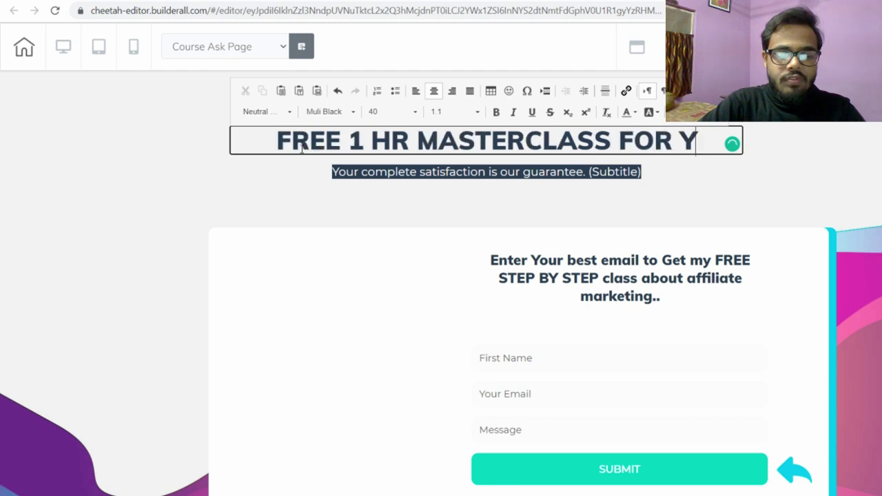
{"action": "type", "text": "U"}
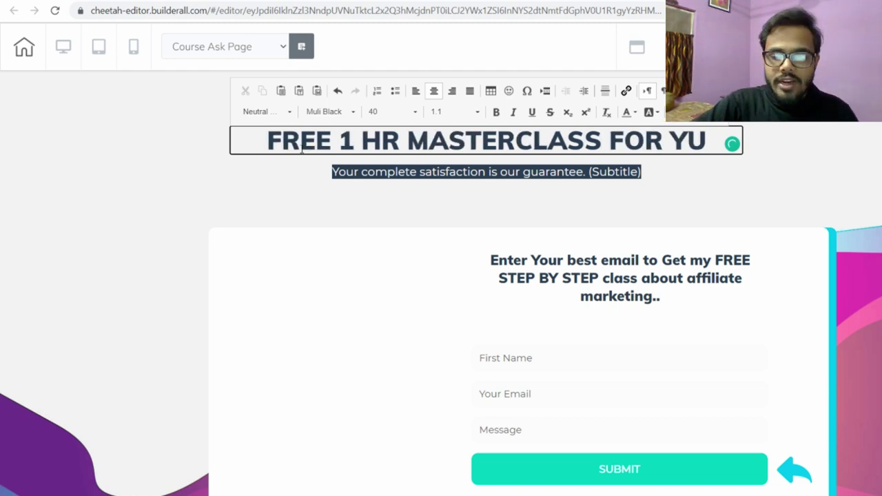
{"action": "type", "text": "O"}
Step: Delete the subtitle text and move the masterclass title down to just above the white form box
{"action": "left_click", "coordinate": [372, 171]}
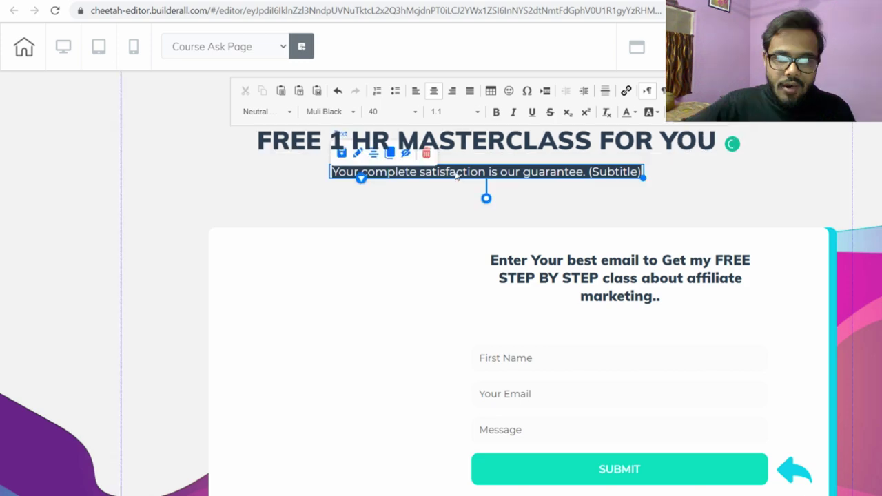
{"action": "left_click", "coordinate": [425, 154]}
{"action": "left_click", "coordinate": [585, 308]}
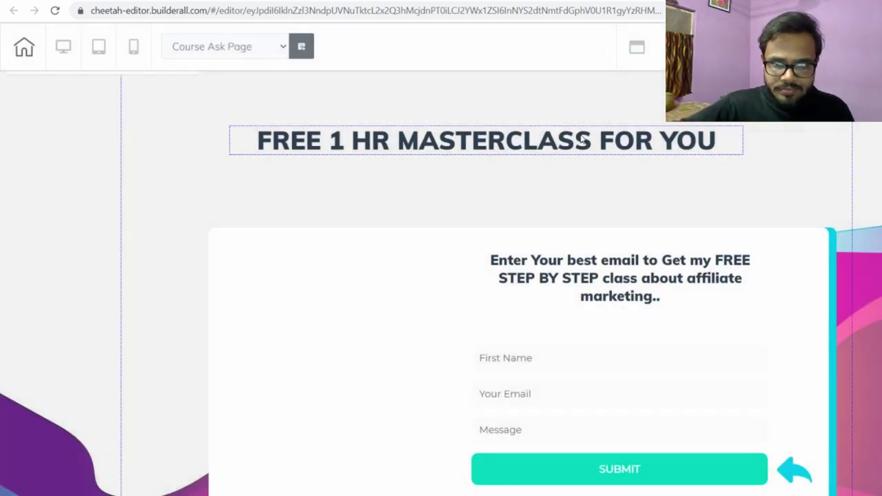
{"action": "left_click_drag", "start_coordinate": [583, 143], "coordinate": [592, 184]}
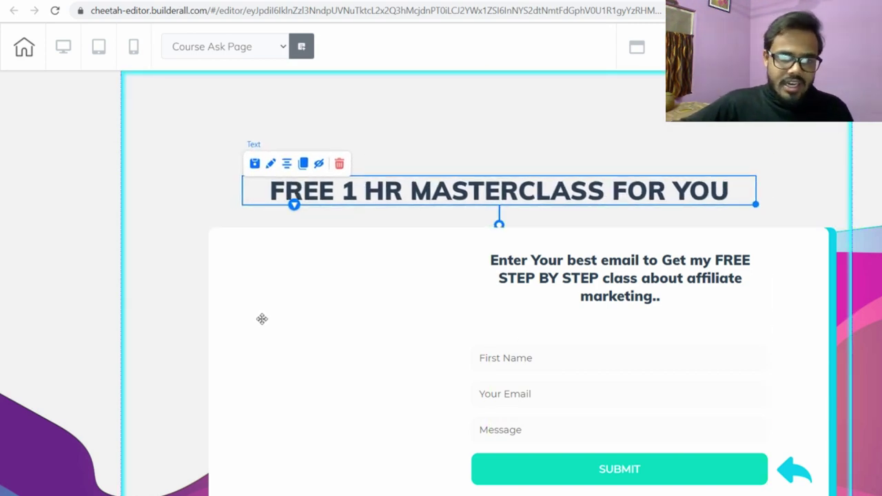
{"action": "left_click", "coordinate": [351, 294]}
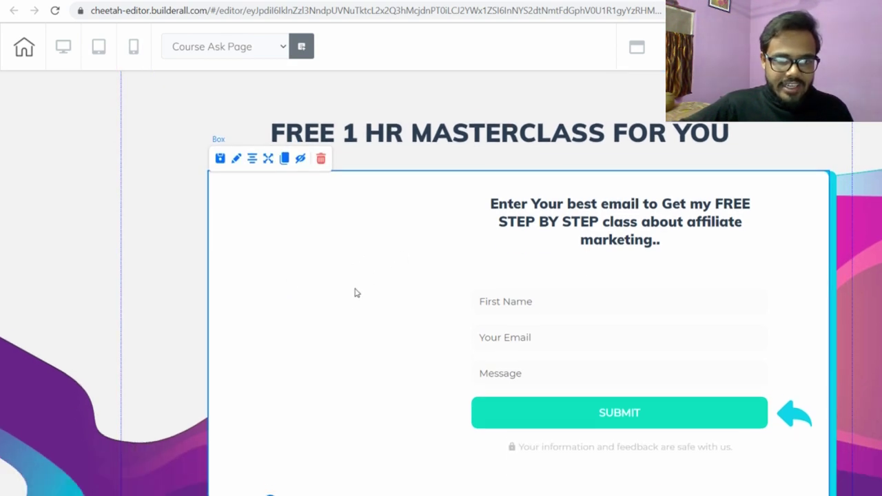
Step: Add a YouTube video element to the empty area of the white box beside the contact form
{"action": "scroll", "coordinate": [354, 291], "scroll_direction": "down", "scroll_amount": 1}
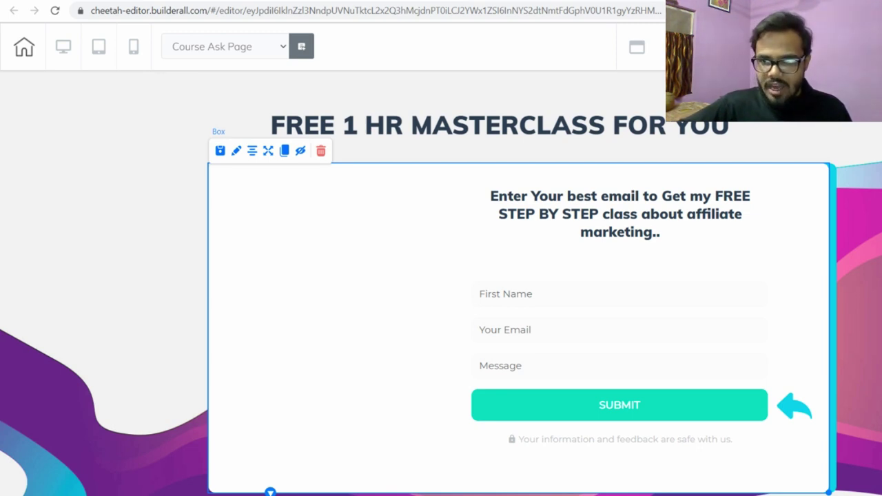
{"action": "mouse_move", "coordinate": [871, 145]}
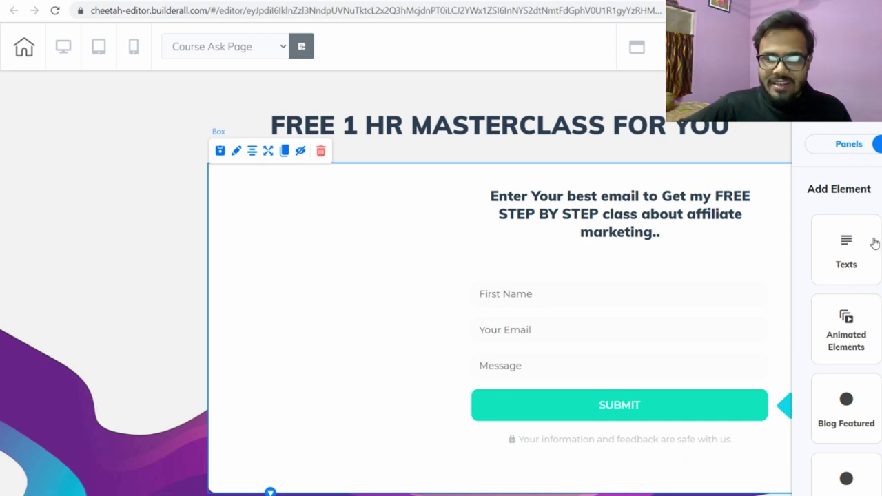
{"action": "scroll", "coordinate": [875, 275], "scroll_direction": "down", "scroll_amount": 1}
{"action": "scroll", "coordinate": [877, 281], "scroll_direction": "down", "scroll_amount": 8}
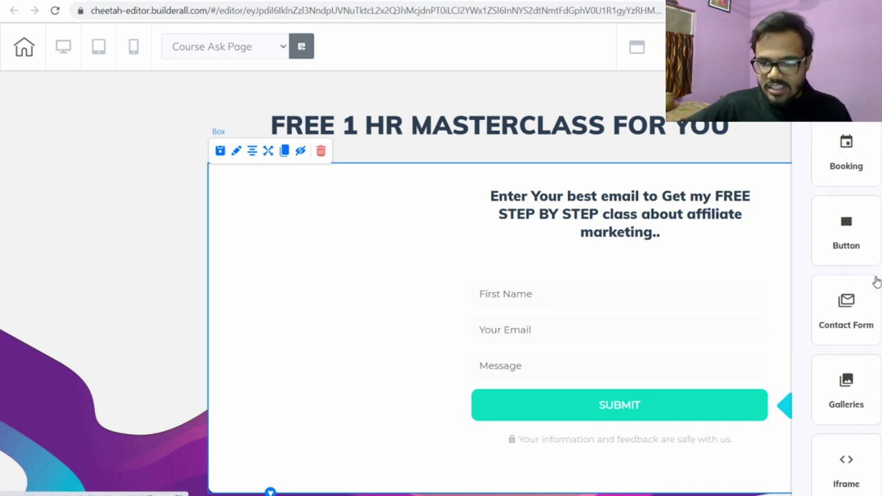
{"action": "scroll", "coordinate": [876, 281], "scroll_direction": "down", "scroll_amount": 3}
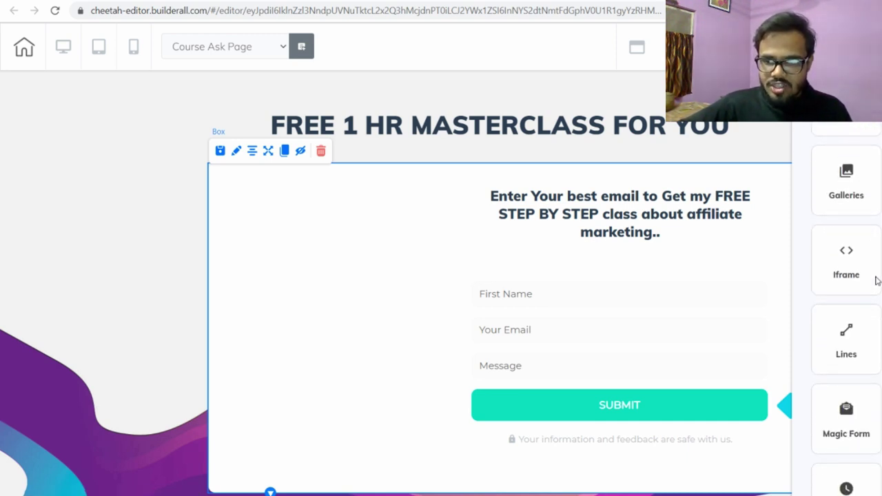
{"action": "scroll", "coordinate": [846, 310], "scroll_direction": "down", "scroll_amount": 4}
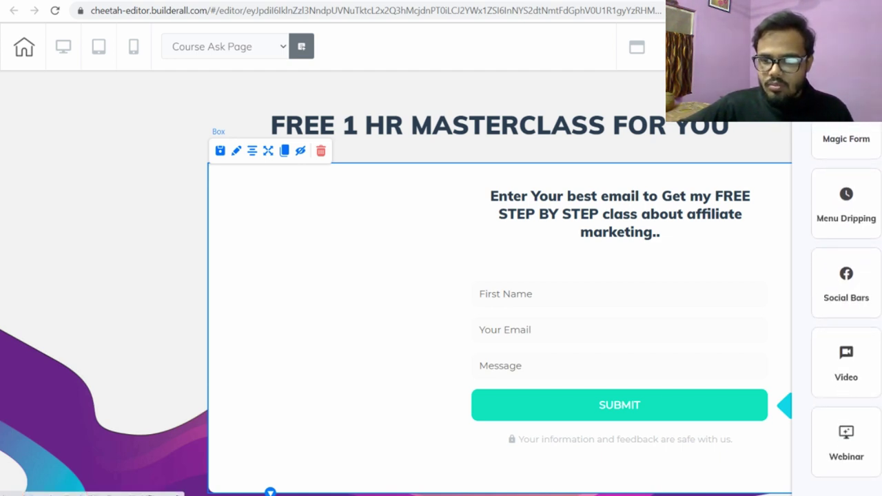
{"action": "left_click", "coordinate": [848, 360]}
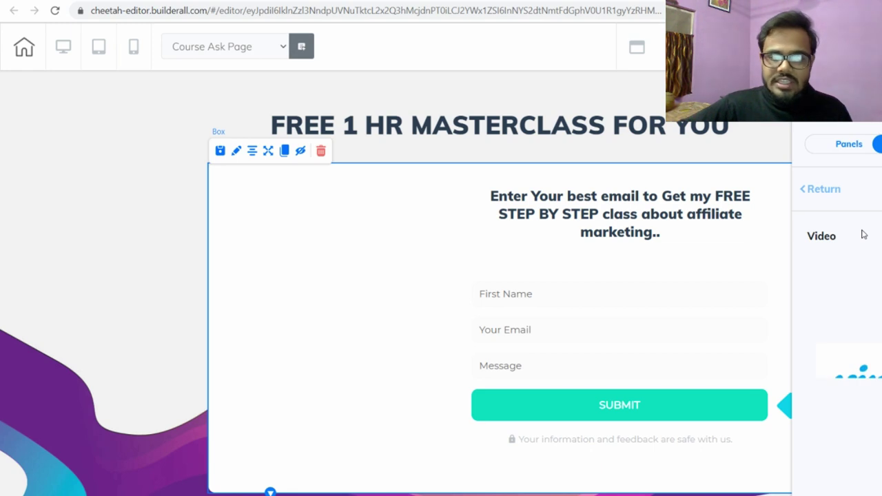
{"action": "scroll", "coordinate": [861, 231], "scroll_direction": "down", "scroll_amount": 1}
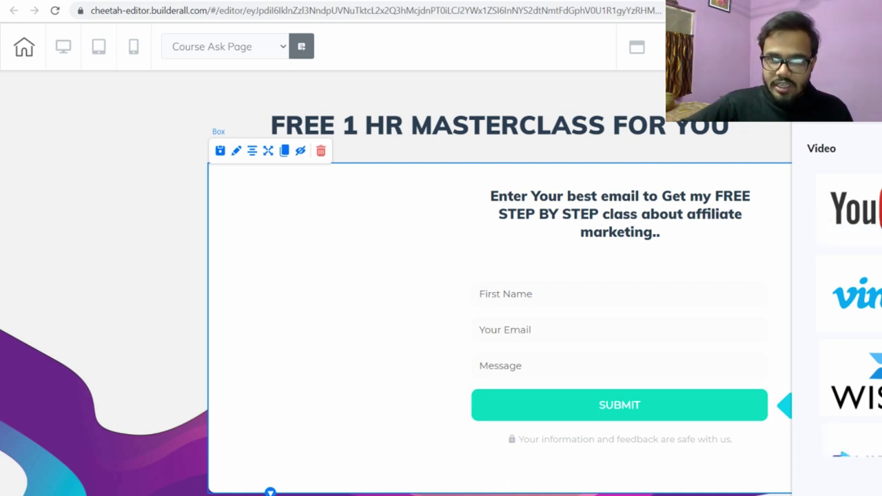
{"action": "left_click_drag", "start_coordinate": [837, 207], "coordinate": [374, 272]}
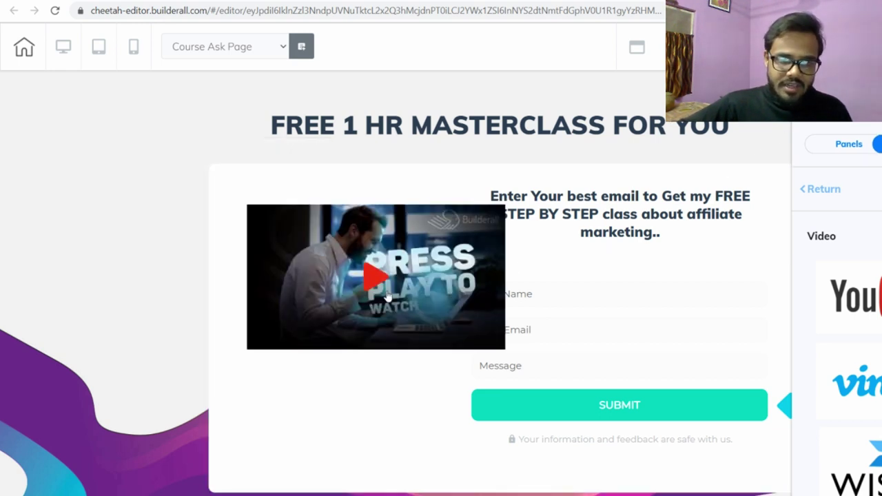
Step: Shift the white form box with its contents to the left and widen it on its right side to make room for the video
{"action": "left_click_drag", "start_coordinate": [388, 293], "coordinate": [352, 299]}
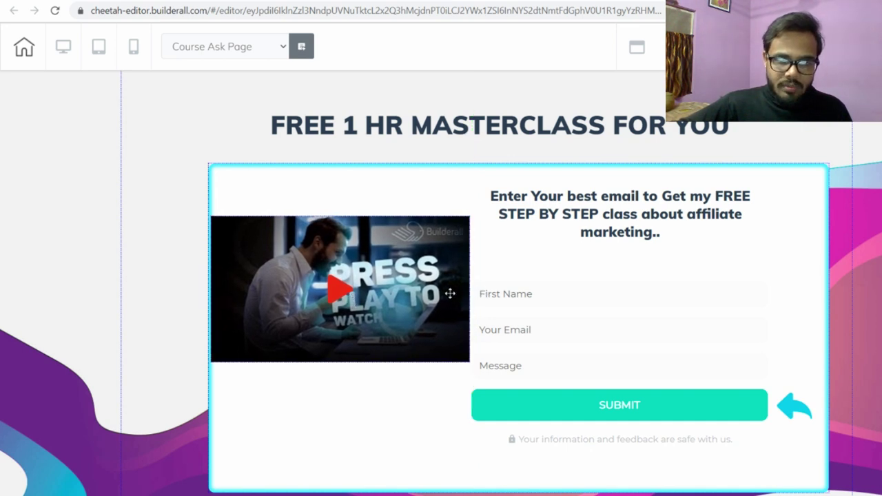
{"action": "left_click_drag", "start_coordinate": [450, 293], "coordinate": [533, 298]}
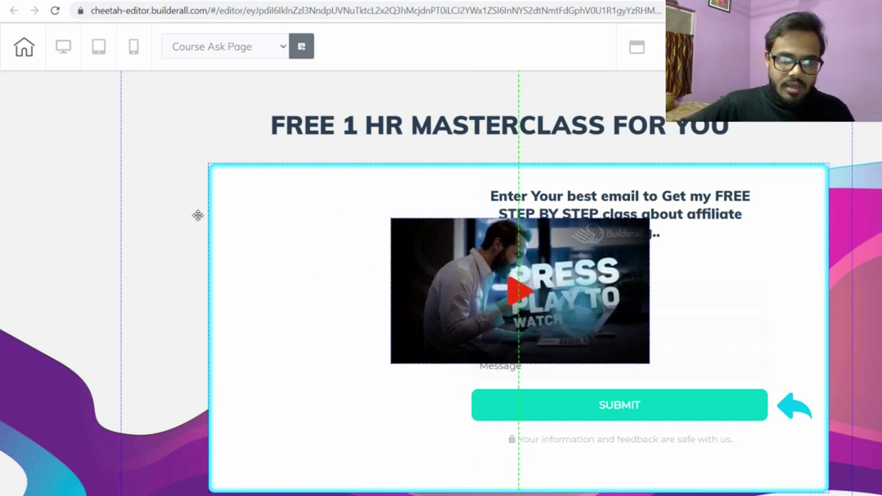
{"action": "left_click", "coordinate": [250, 208]}
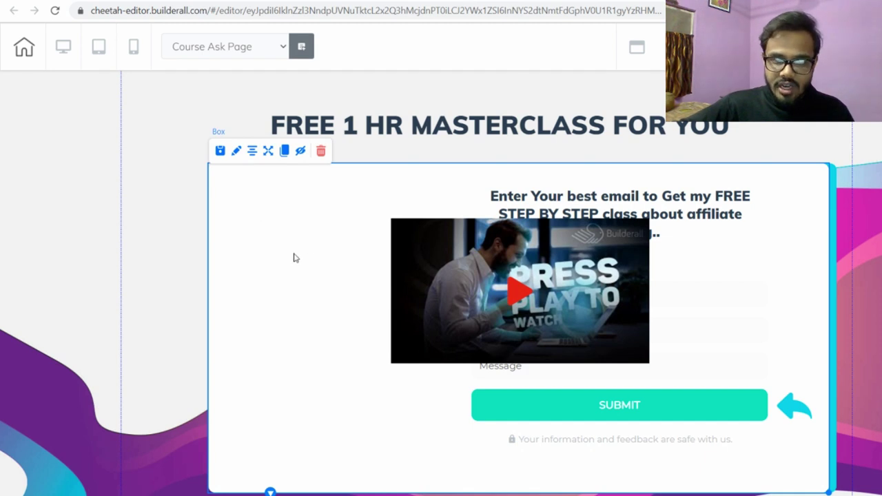
{"action": "left_click_drag", "start_coordinate": [296, 256], "coordinate": [256, 247]}
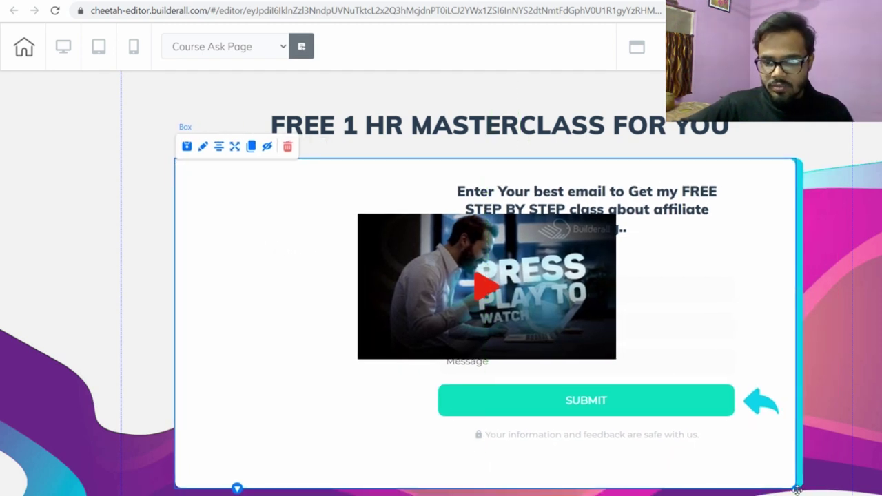
{"action": "left_click_drag", "start_coordinate": [795, 489], "coordinate": [829, 493]}
Step: Place the video to the left of the contact form and shrink it to leave a gap before the form fields
{"action": "left_click_drag", "start_coordinate": [438, 301], "coordinate": [331, 294]}
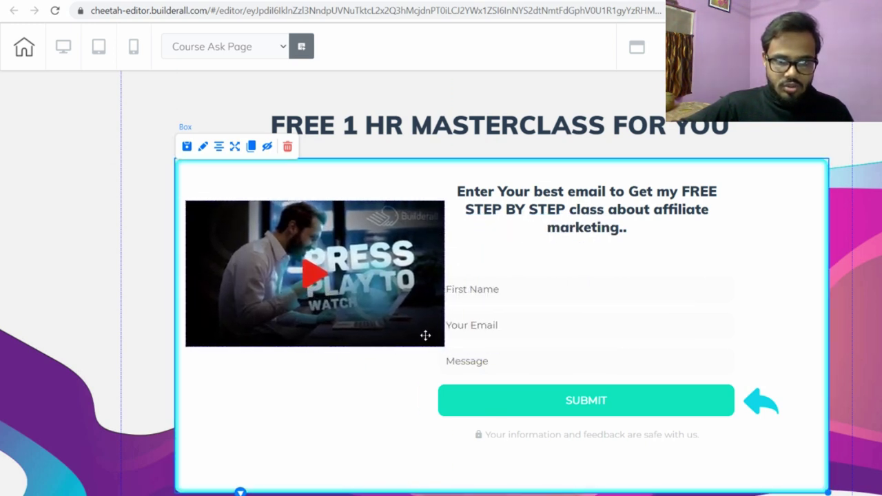
{"action": "left_click", "coordinate": [382, 285]}
{"action": "left_click_drag", "start_coordinate": [444, 347], "coordinate": [410, 327]}
{"action": "left_click_drag", "start_coordinate": [365, 279], "coordinate": [370, 290]}
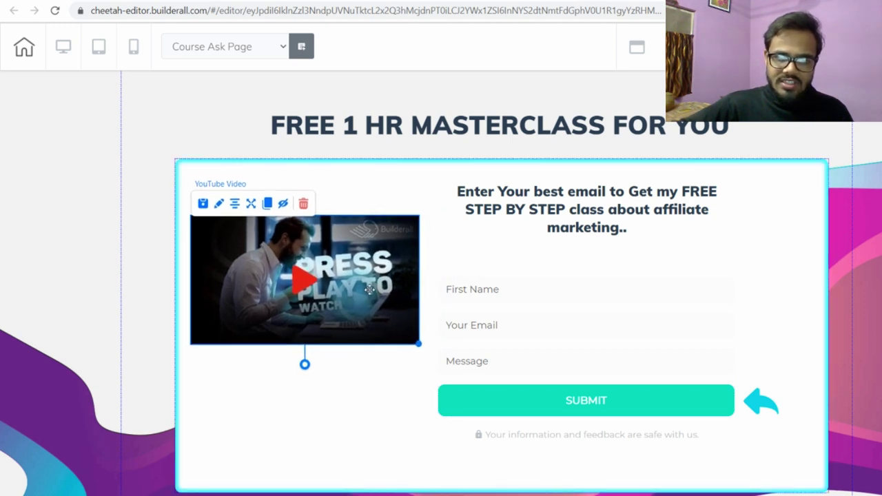
{"action": "left_click", "coordinate": [879, 224]}
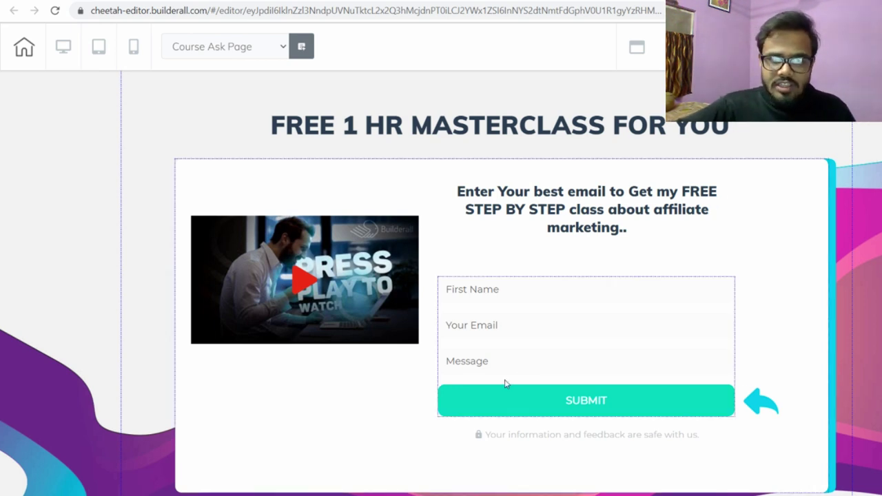
Step: Save the edited Course Ask Page and publish the site
{"action": "left_click", "coordinate": [544, 322]}
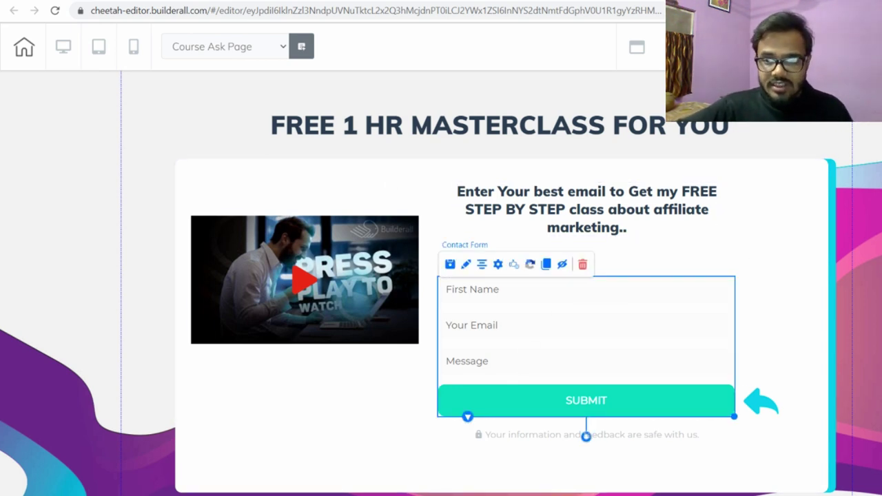
{"action": "key", "text": "Escape"}
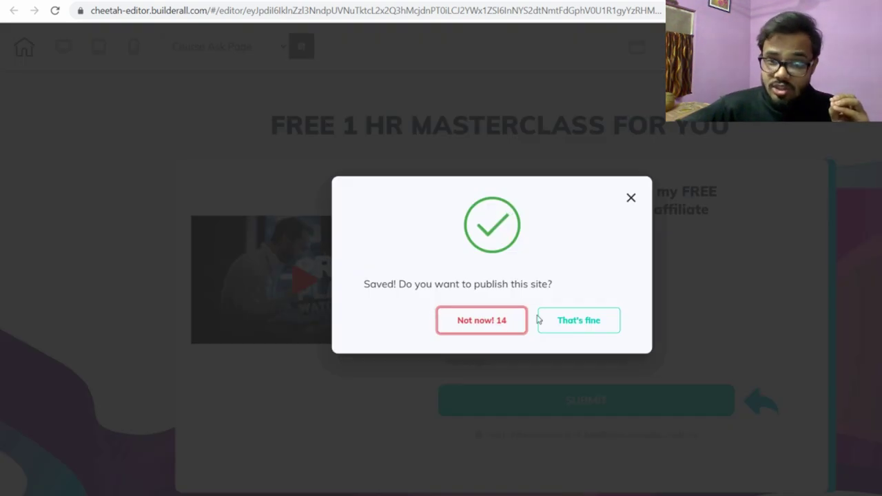
{"action": "left_click", "coordinate": [577, 326]}
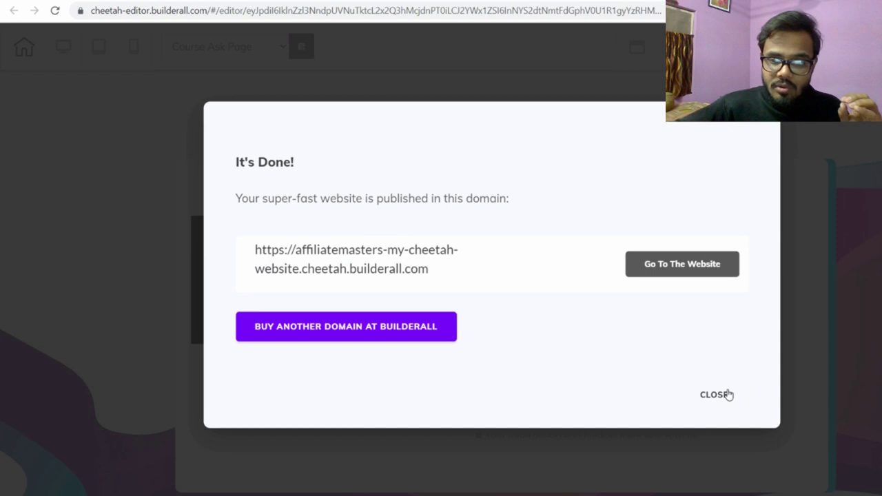
Step: Create a new page in the Cheetah website with both its name and its title set to MIDDLE PAGE, and save it
{"action": "left_click", "coordinate": [711, 404]}
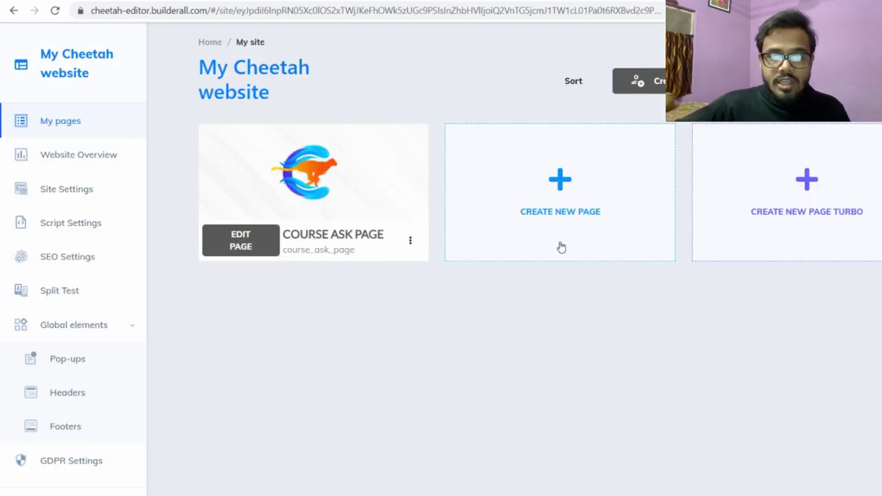
{"action": "left_click", "coordinate": [560, 181]}
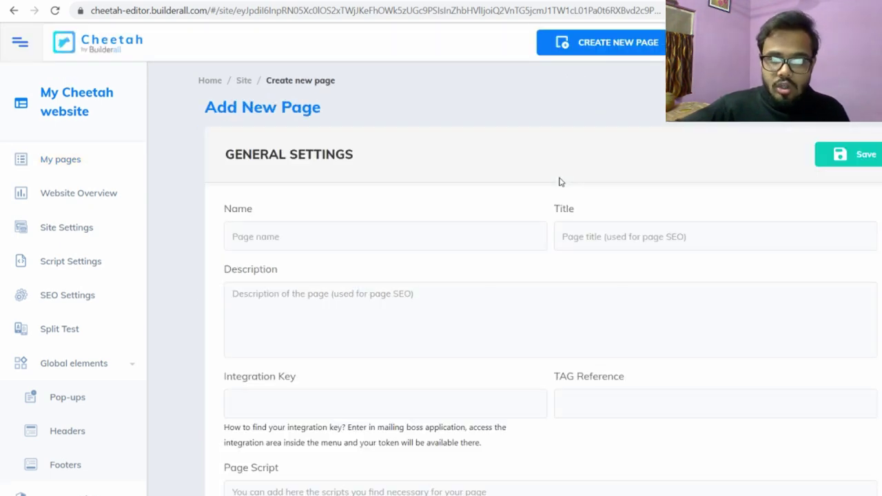
{"action": "left_click", "coordinate": [312, 242]}
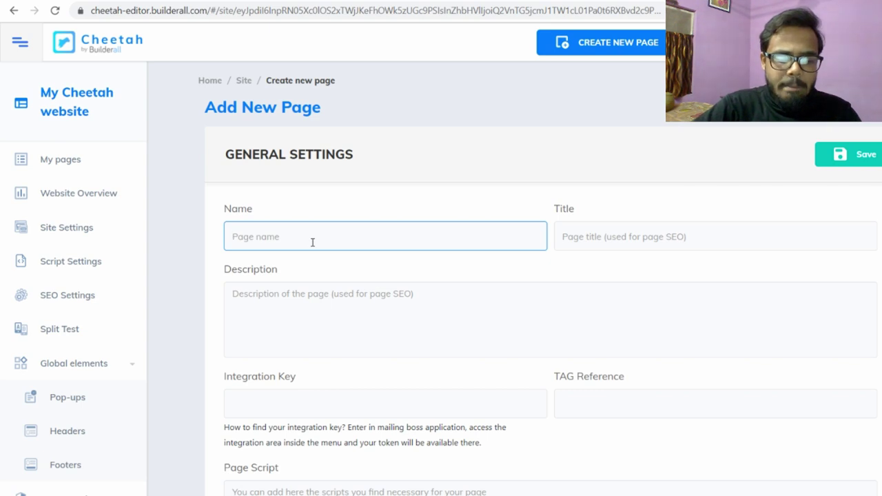
{"action": "type", "text": "M"}
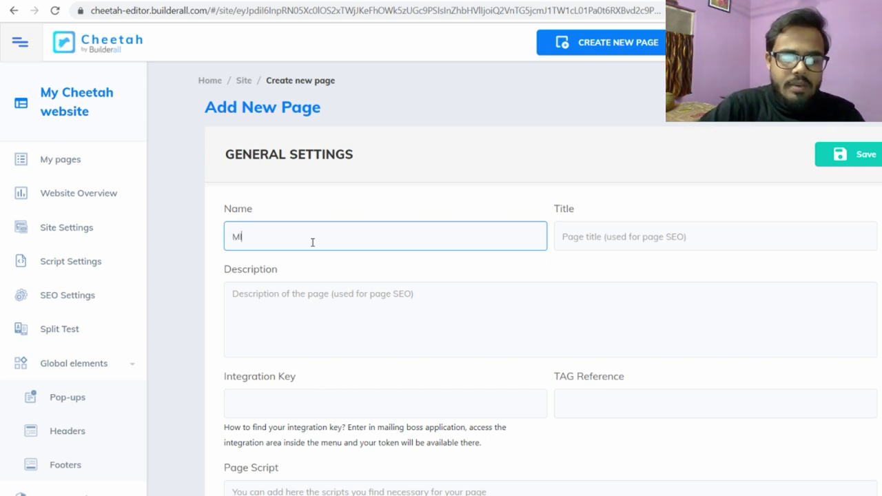
{"action": "type", "text": "IDDLE PAGE"}
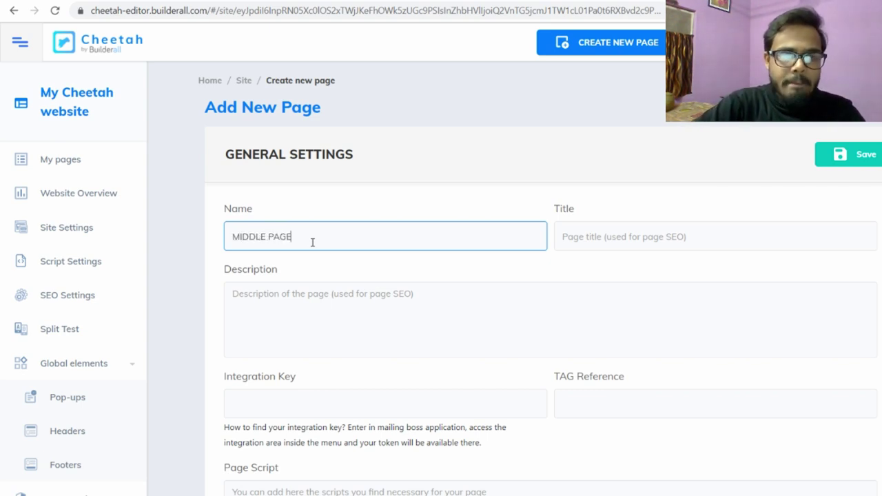
{"action": "left_click", "coordinate": [622, 242]}
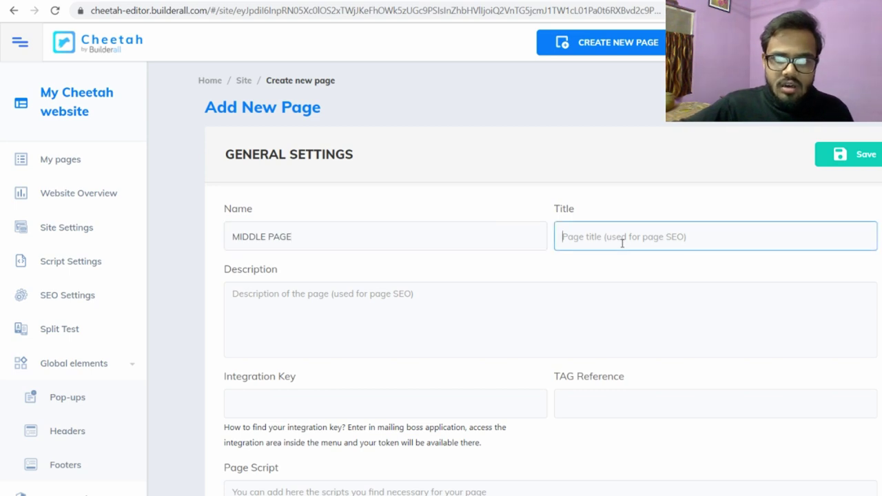
{"action": "type", "text": "MIDDL"}
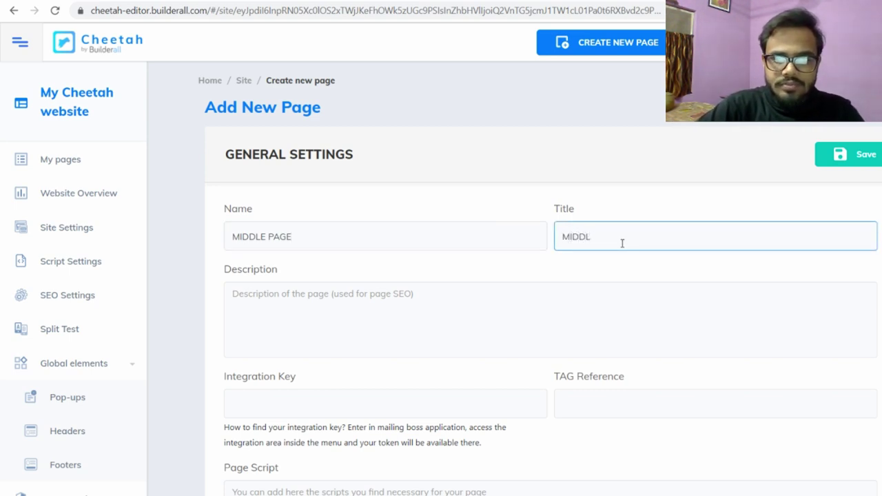
{"action": "type", "text": "E PAGE"}
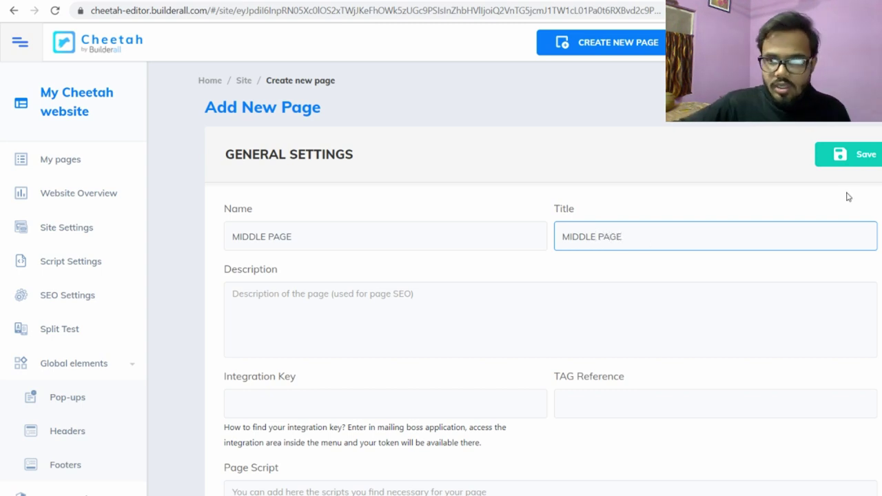
{"action": "left_click", "coordinate": [863, 152]}
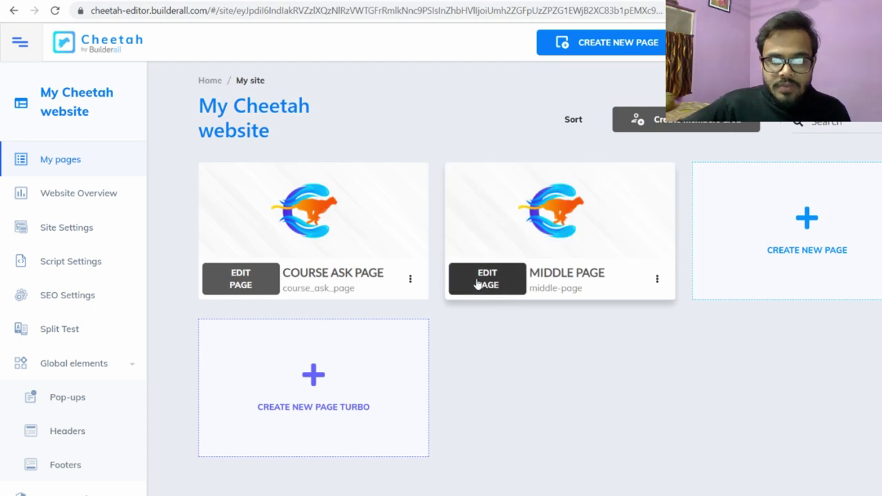
Step: Open MIDDLE PAGE for editing and add a blank panel to it
{"action": "left_click", "coordinate": [490, 279]}
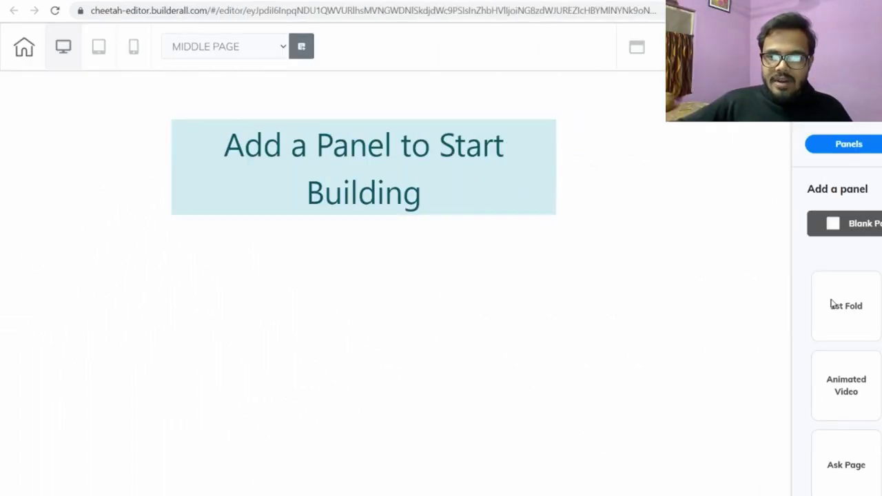
{"action": "scroll", "coordinate": [844, 305], "scroll_direction": "down", "scroll_amount": 2}
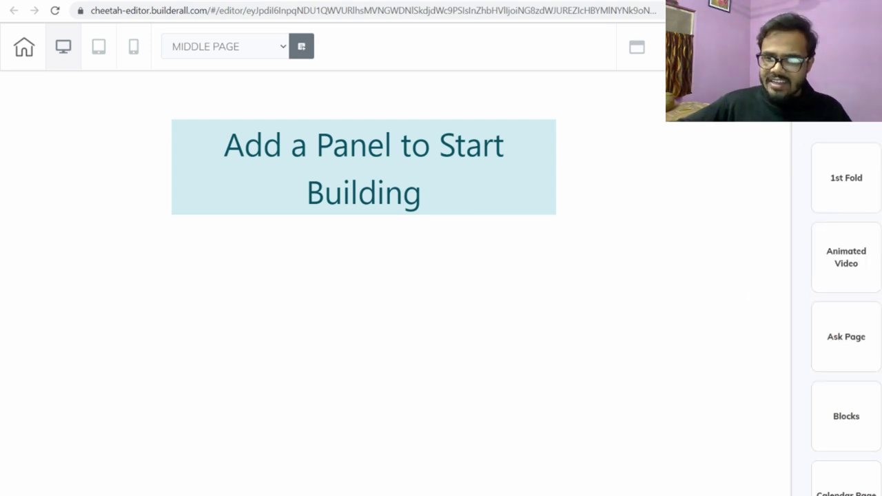
{"action": "scroll", "coordinate": [846, 303], "scroll_direction": "down", "scroll_amount": 2}
{"action": "scroll", "coordinate": [845, 303], "scroll_direction": "down", "scroll_amount": 1}
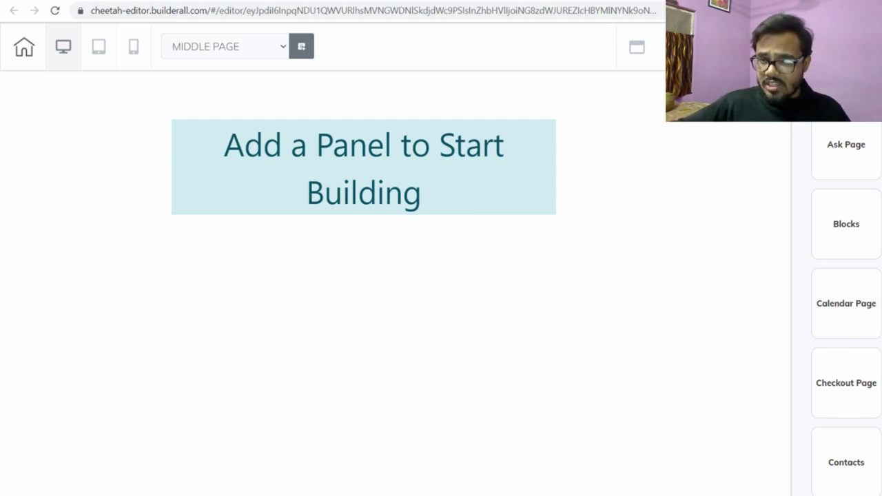
{"action": "scroll", "coordinate": [845, 303], "scroll_direction": "up", "scroll_amount": 5}
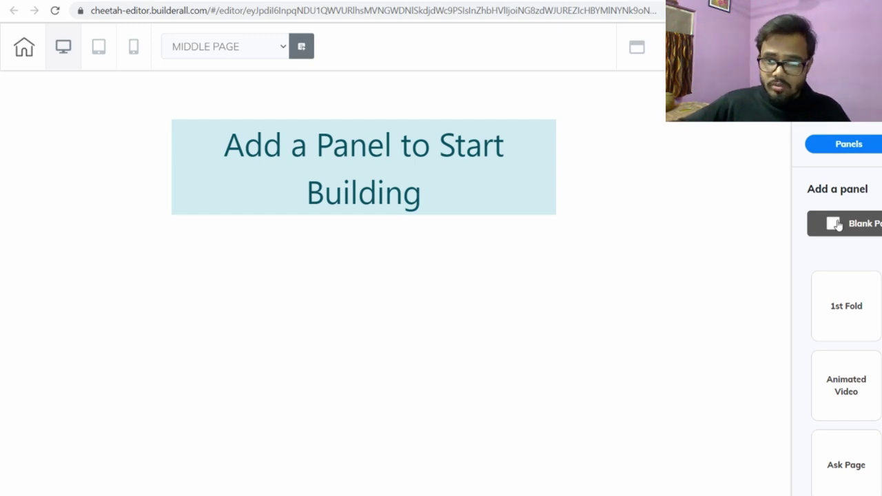
{"action": "left_click", "coordinate": [830, 228]}
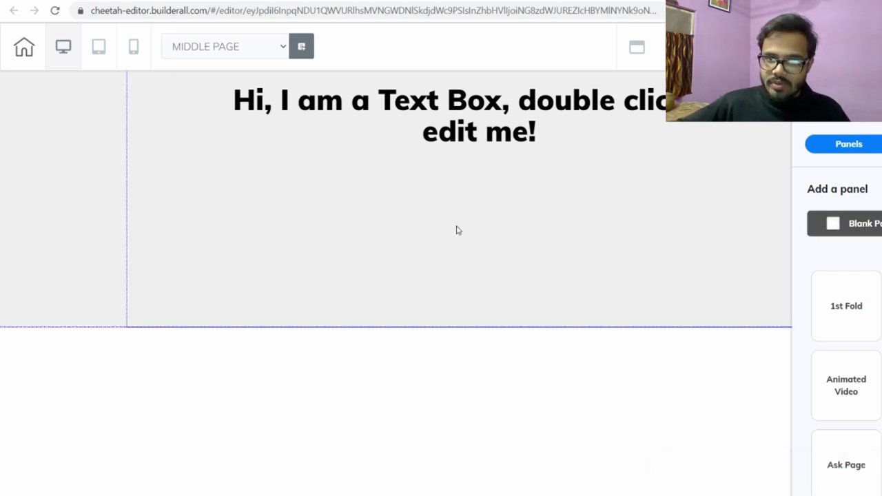
Step: Extend the blank panel downward well below the headline text to make room for more elements
{"action": "left_click", "coordinate": [525, 139]}
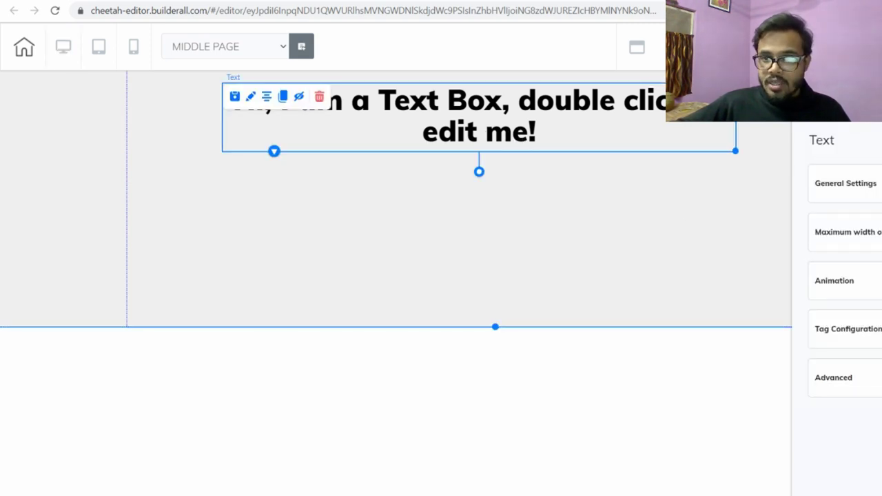
{"action": "left_click", "coordinate": [571, 323]}
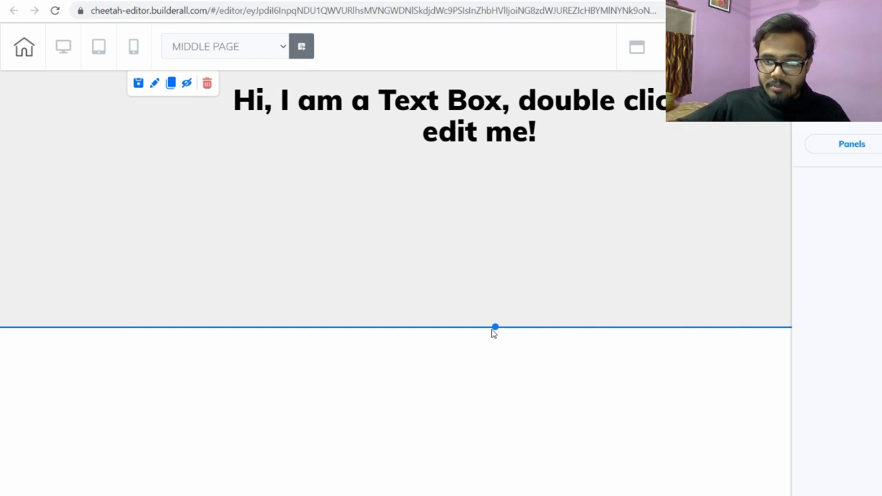
{"action": "left_click_drag", "start_coordinate": [495, 326], "coordinate": [492, 494]}
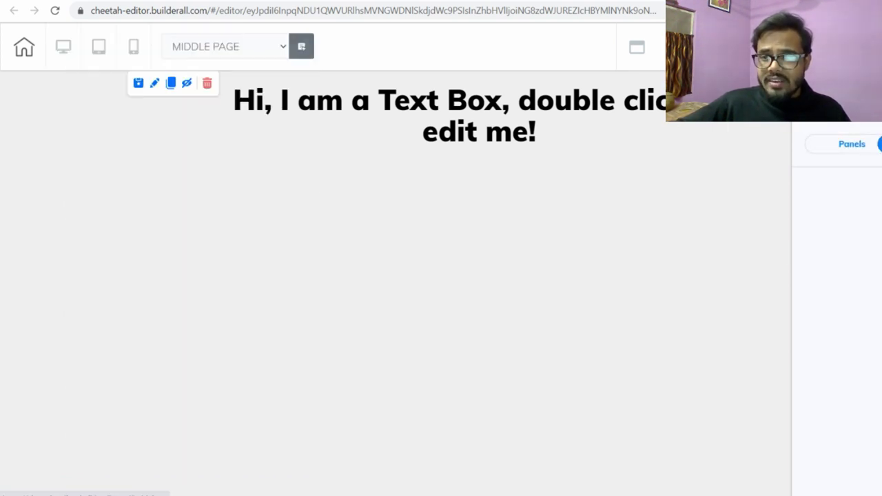
Step: Add a YouTube video element below the headline, enlarge it to nearly the text's width and shift it slightly to the right
{"action": "scroll", "coordinate": [846, 310], "scroll_direction": "down", "scroll_amount": 14}
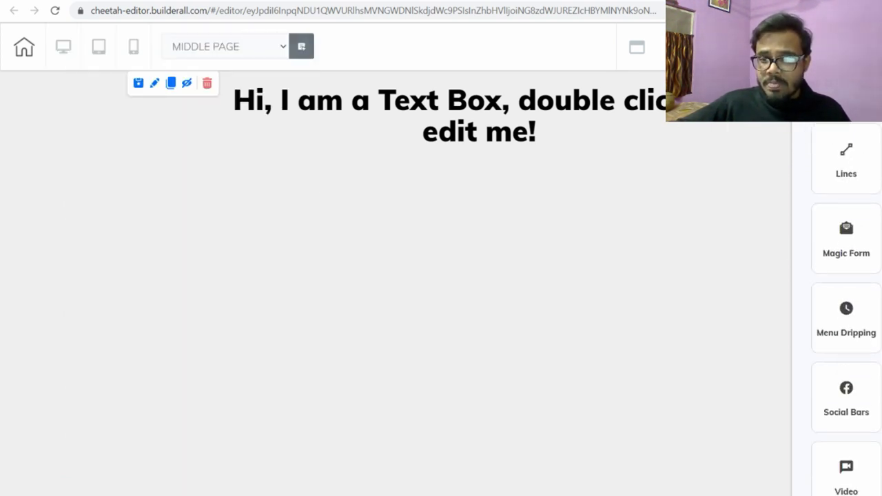
{"action": "left_click", "coordinate": [854, 355]}
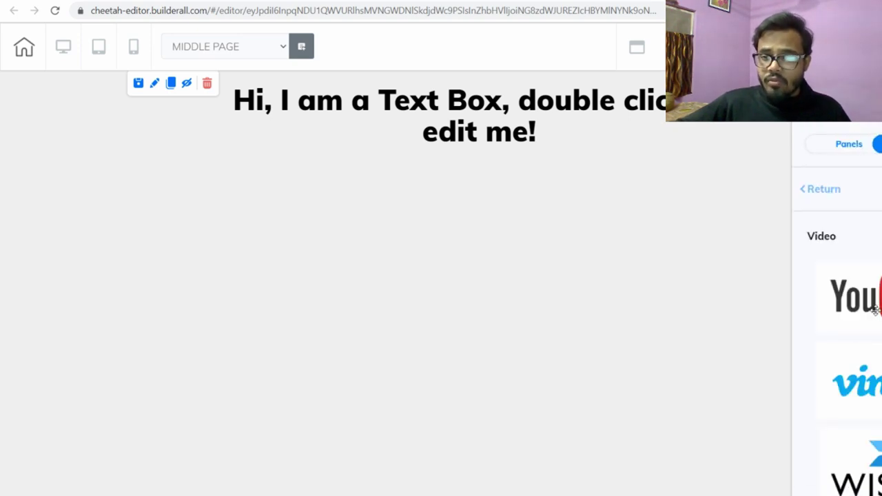
{"action": "left_click_drag", "start_coordinate": [873, 308], "coordinate": [291, 232]}
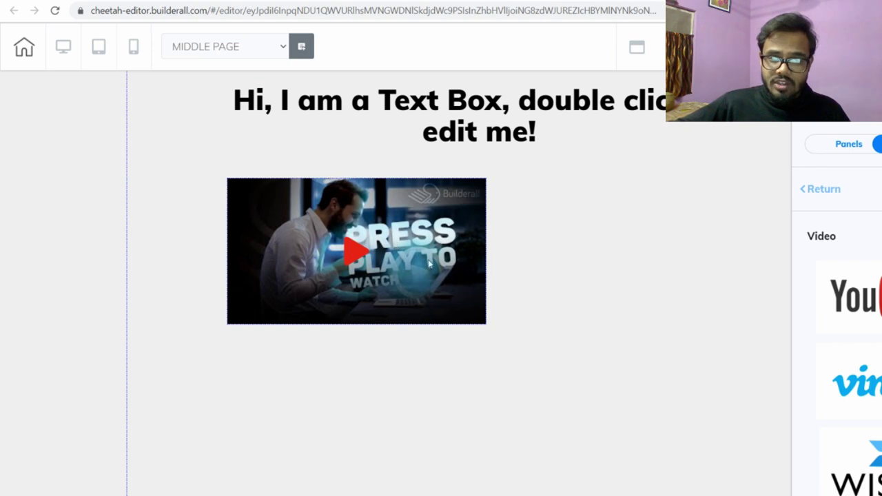
{"action": "left_click", "coordinate": [485, 321]}
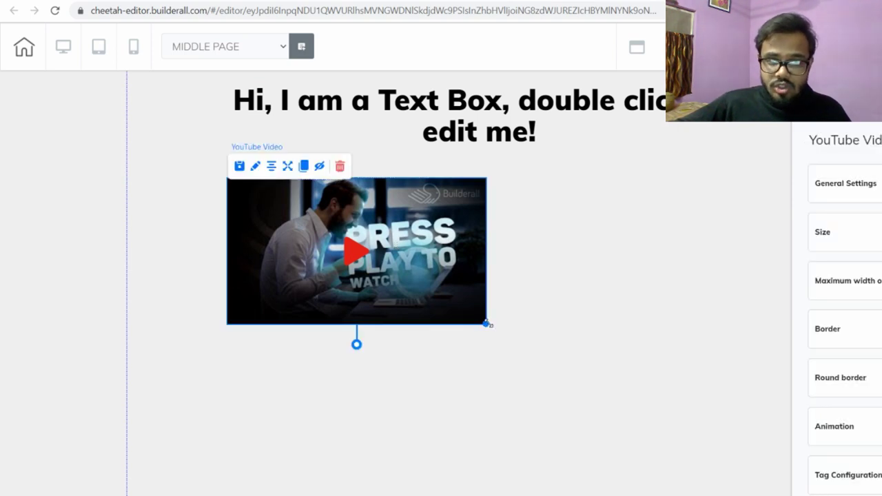
{"action": "left_click_drag", "start_coordinate": [490, 325], "coordinate": [729, 331]}
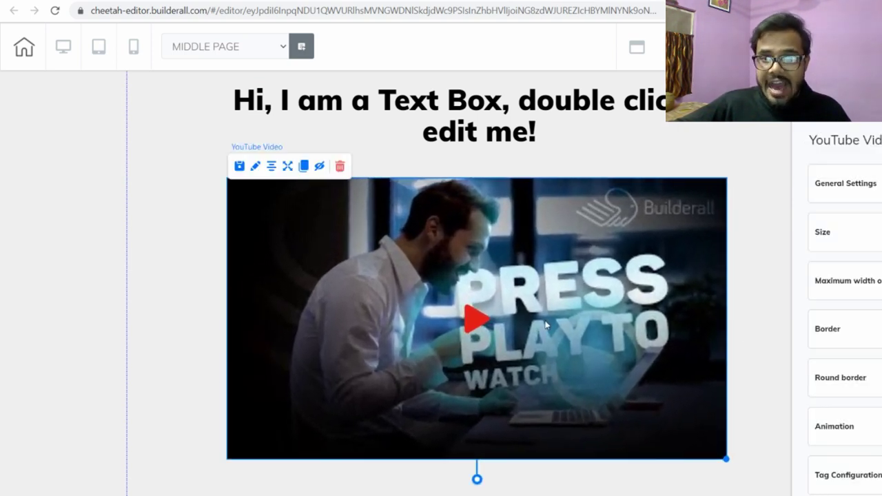
{"action": "mouse_move", "coordinate": [551, 304]}
{"action": "left_mouse_down"}
{"action": "mouse_move", "coordinate": [578, 276]}
{"action": "mouse_move", "coordinate": [550, 317]}
{"action": "left_mouse_up"}
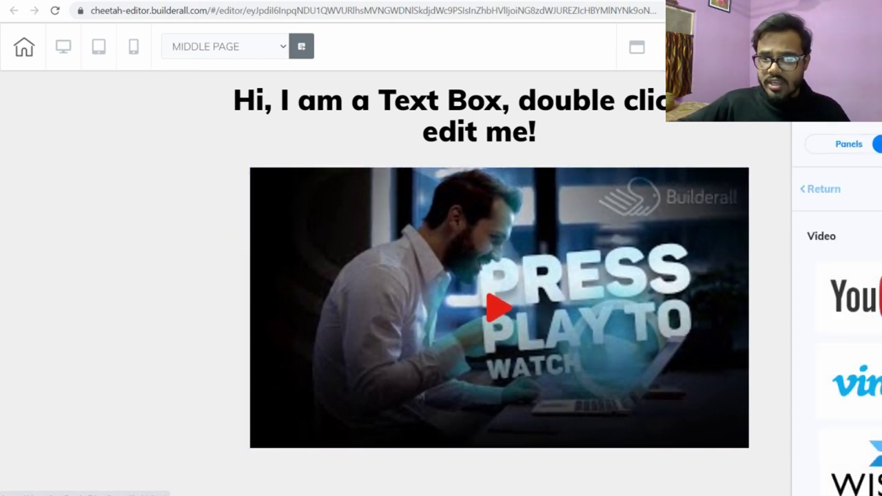
Step: Add a yellow Buy Now button with an arrow to the empty area beneath the video
{"action": "scroll", "coordinate": [836, 310], "scroll_direction": "up", "scroll_amount": 2}
{"action": "left_click", "coordinate": [815, 196]}
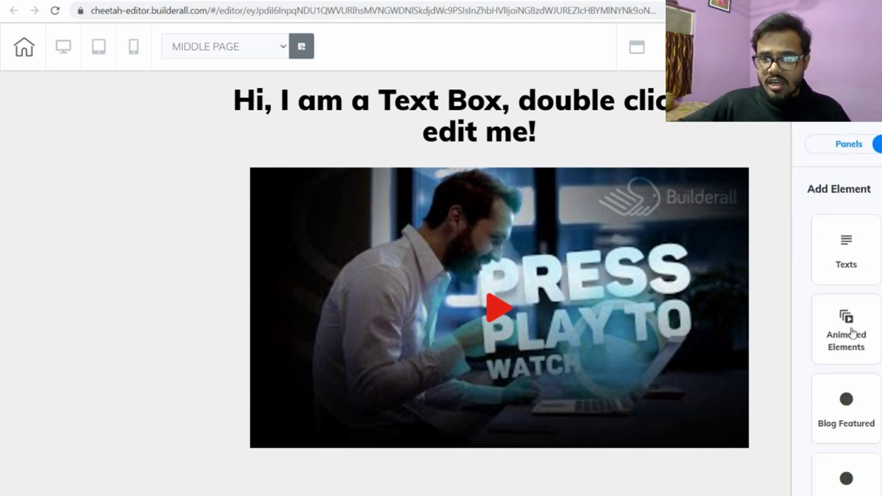
{"action": "scroll", "coordinate": [869, 397], "scroll_direction": "down", "scroll_amount": 6}
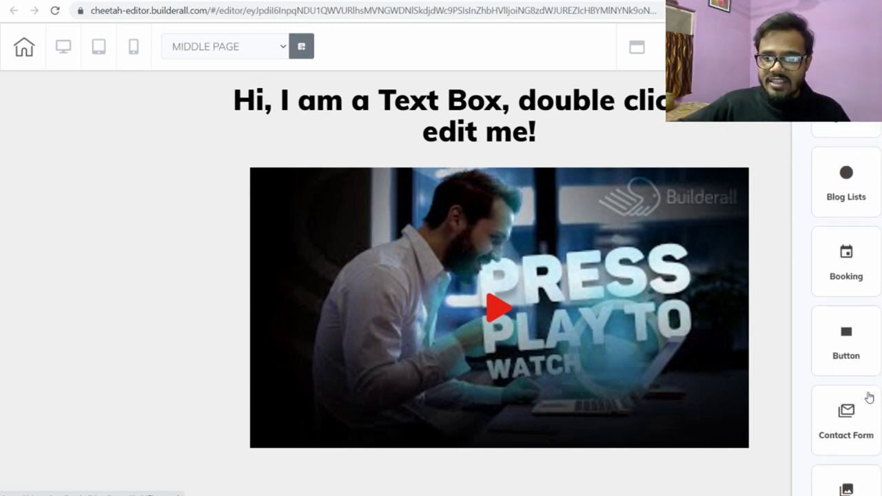
{"action": "left_click", "coordinate": [856, 215]}
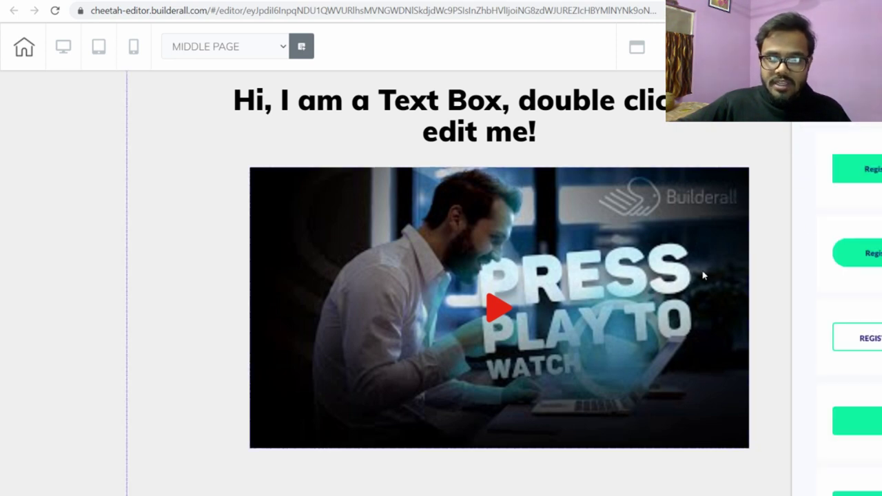
{"action": "left_click", "coordinate": [458, 473]}
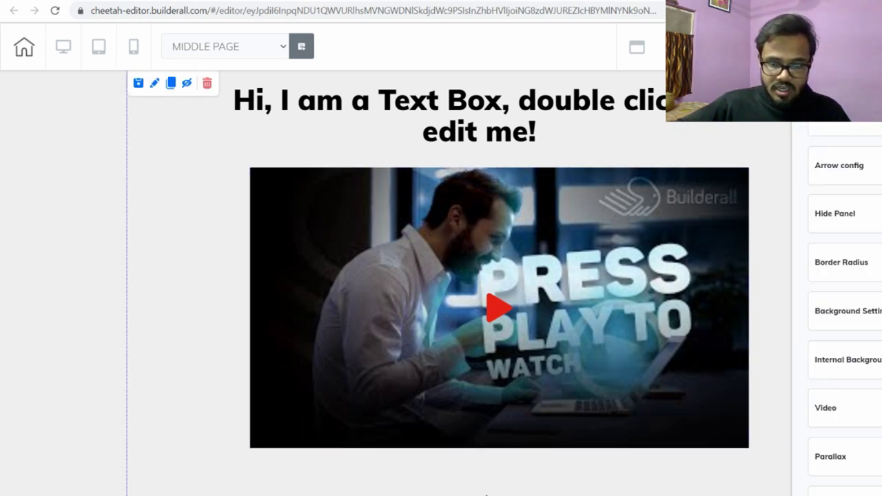
{"action": "scroll", "coordinate": [508, 464], "scroll_direction": "down", "scroll_amount": 1}
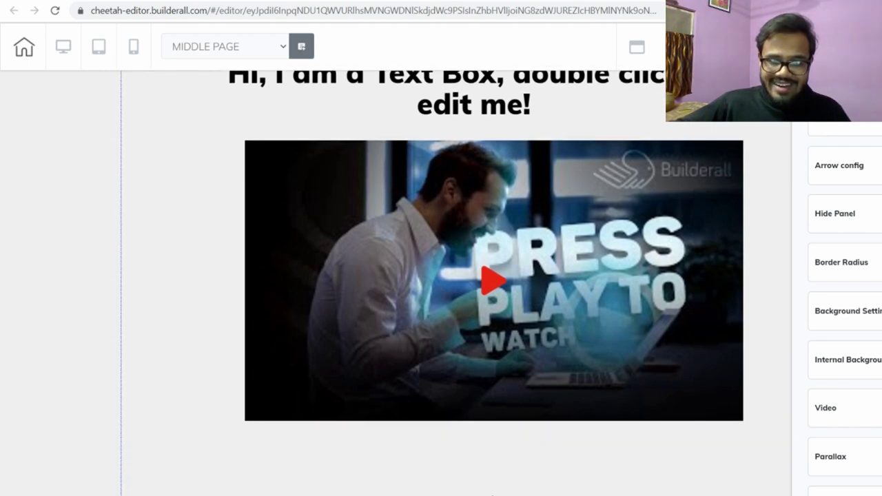
{"action": "scroll", "coordinate": [526, 437], "scroll_direction": "down", "scroll_amount": 1}
{"action": "scroll", "coordinate": [813, 292], "scroll_direction": "up", "scroll_amount": 2}
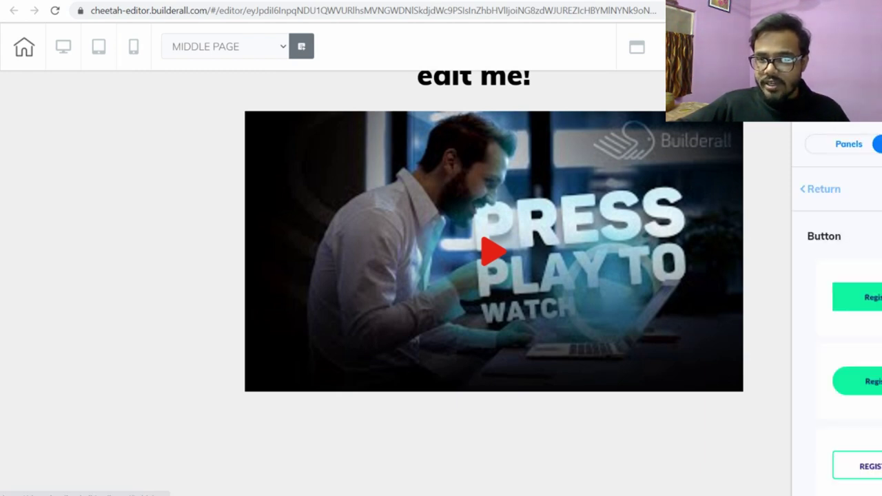
{"action": "scroll", "coordinate": [854, 310], "scroll_direction": "down", "scroll_amount": 4}
{"action": "scroll", "coordinate": [854, 310], "scroll_direction": "down", "scroll_amount": 4}
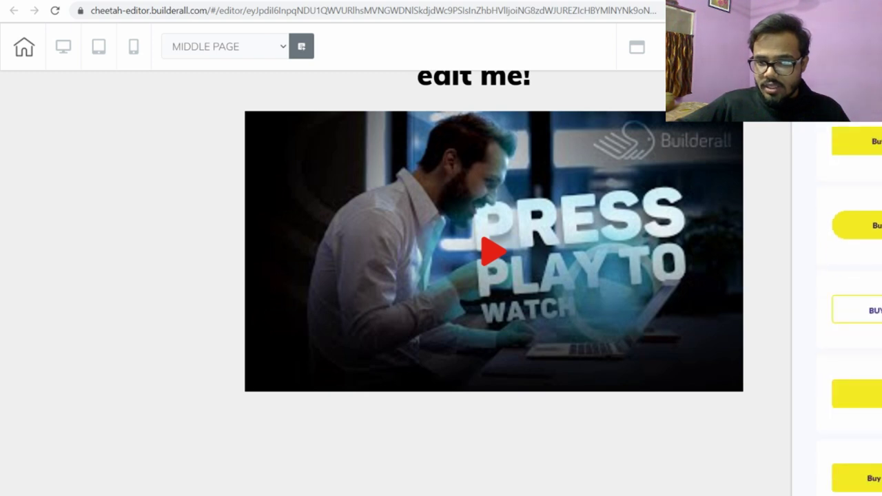
{"action": "left_click_drag", "start_coordinate": [861, 350], "coordinate": [459, 439]}
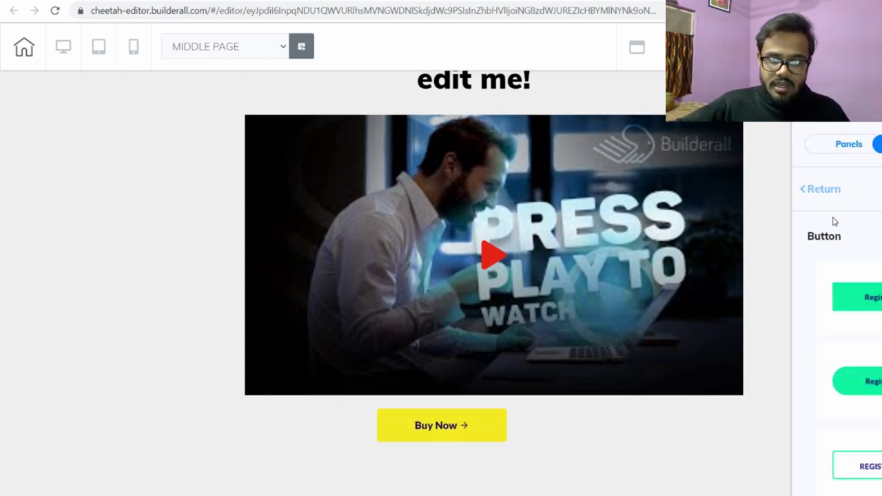
Step: Enlarge the Buy Now button to more than twice its width and center it beneath the video
{"action": "left_click", "coordinate": [502, 437]}
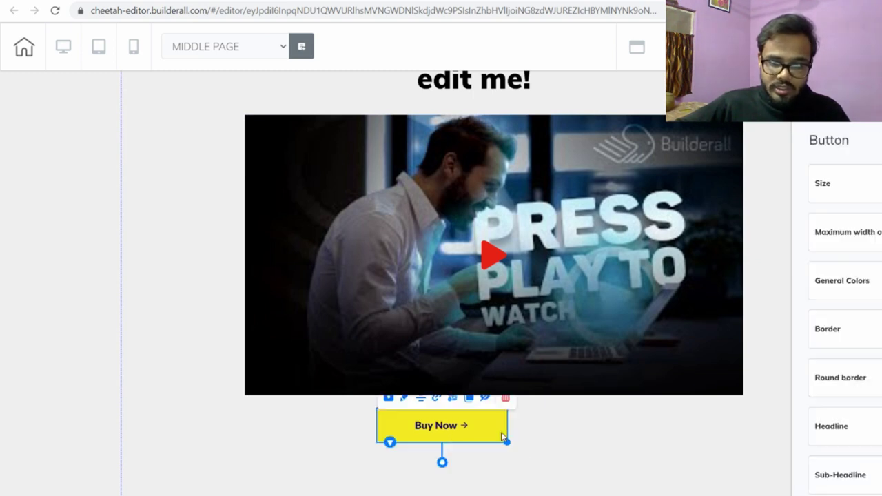
{"action": "left_click_drag", "start_coordinate": [507, 442], "coordinate": [670, 453]}
{"action": "left_click_drag", "start_coordinate": [602, 440], "coordinate": [576, 453]}
{"action": "left_click", "coordinate": [679, 434]}
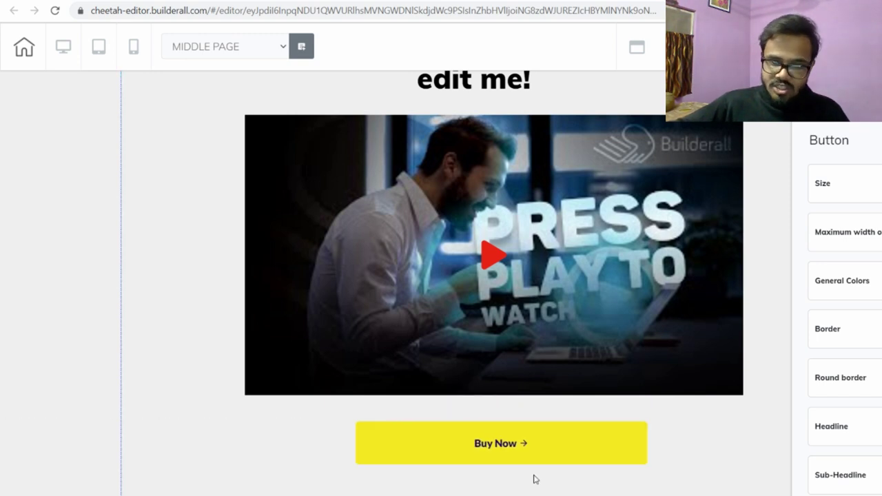
{"action": "left_click", "coordinate": [508, 458]}
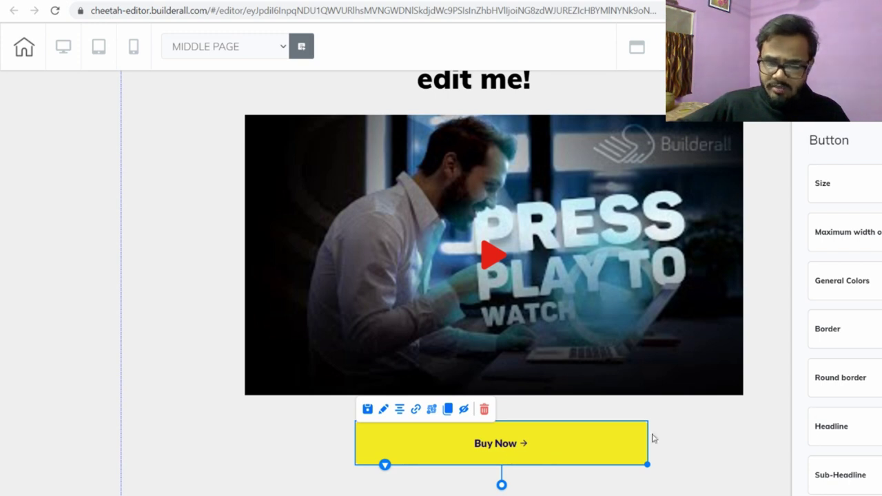
{"action": "scroll", "coordinate": [785, 410], "scroll_direction": "up", "scroll_amount": 1}
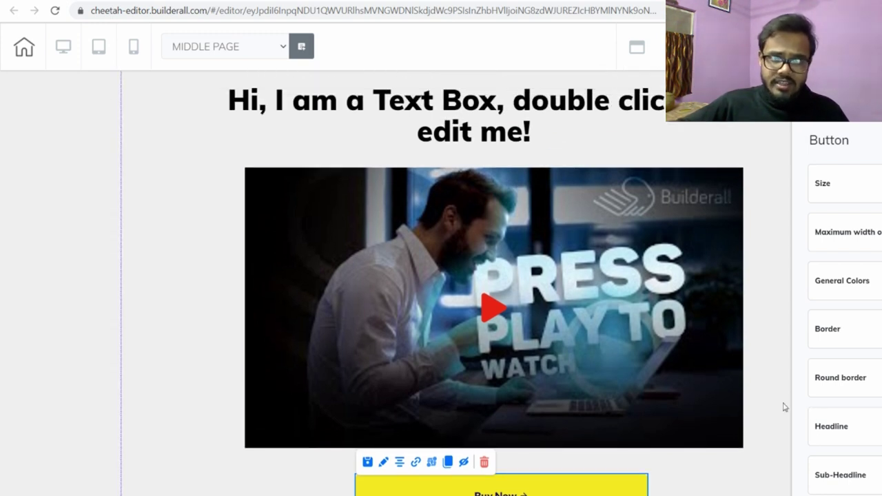
Step: Replace the placeholder headline above the video with new uppercase text starting with "LEARN THE NE"
{"action": "left_click", "coordinate": [562, 137]}
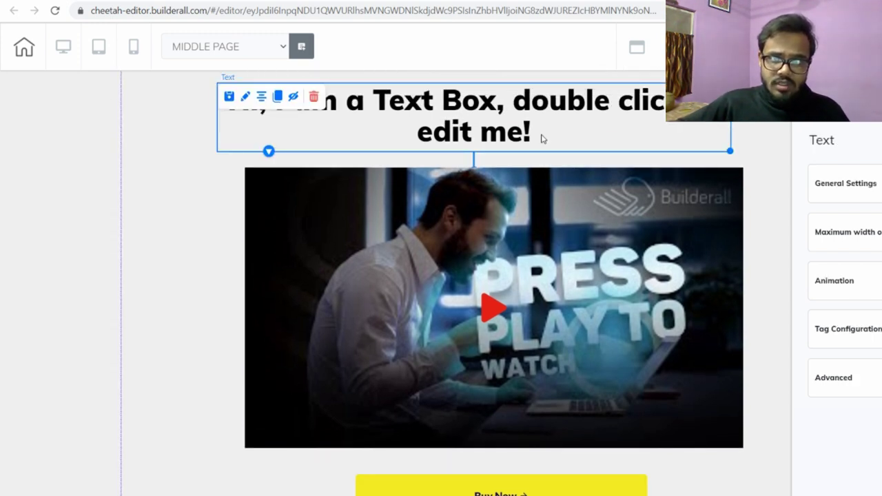
{"action": "double_click", "coordinate": [541, 138]}
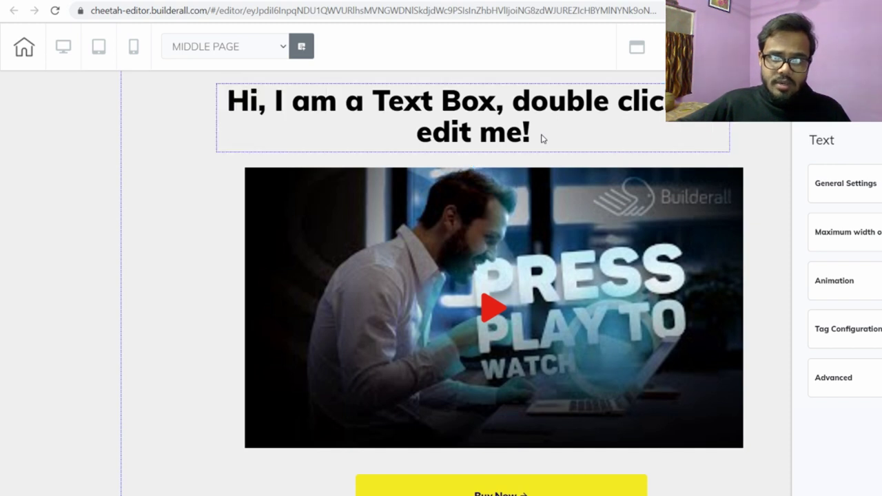
{"action": "left_click", "coordinate": [537, 135]}
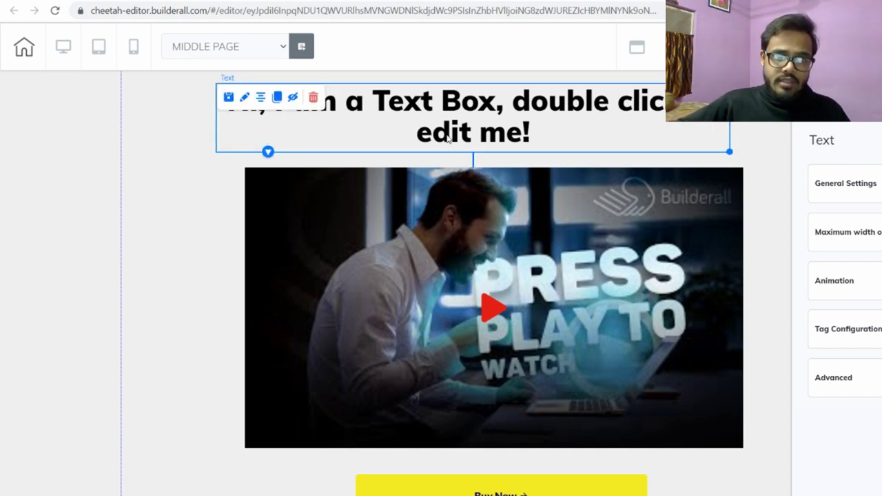
{"action": "double_click", "coordinate": [491, 102]}
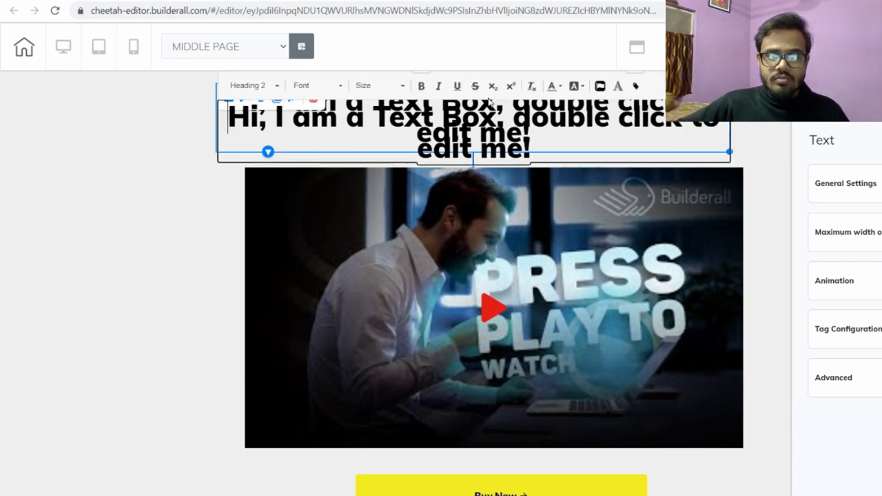
{"action": "triple_click", "coordinate": [230, 118]}
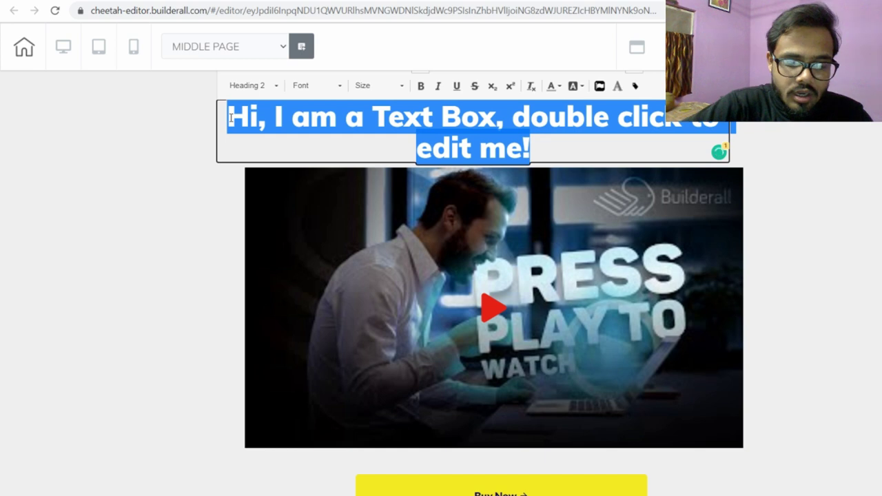
{"action": "key", "text": "ctrl+v"}
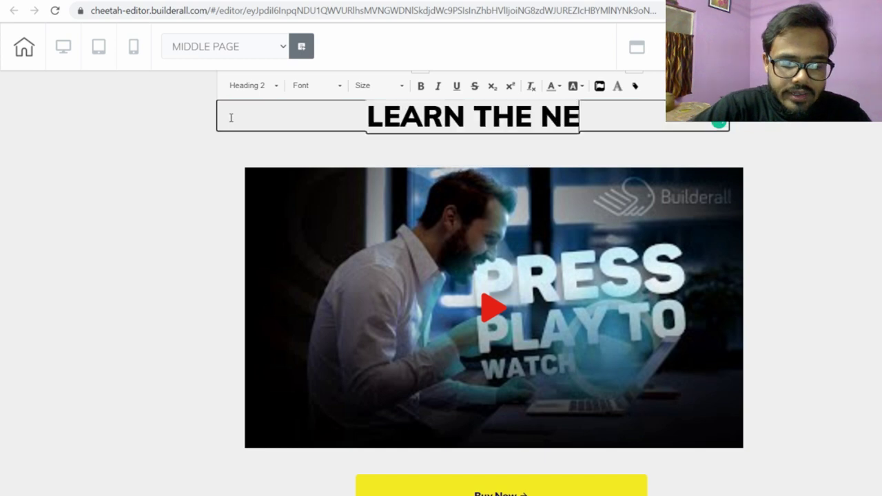